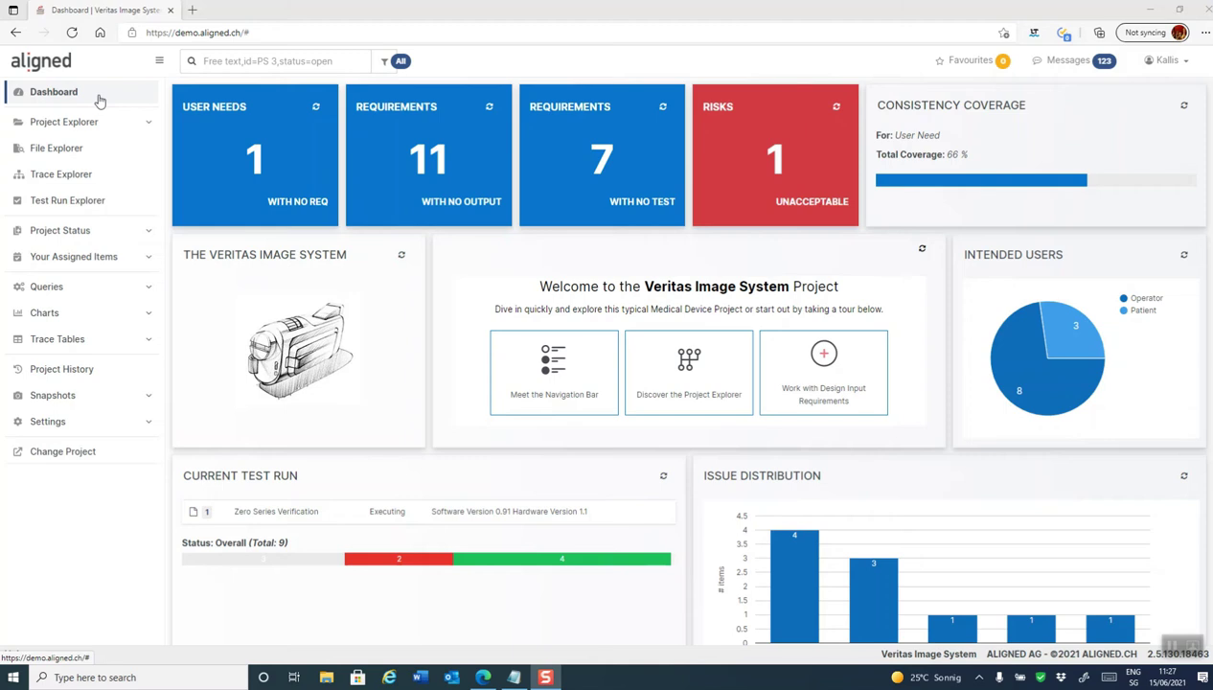
From the Test Run Explorer, open the Zero Series Verification run to list its 9 test cases.
click(81, 201)
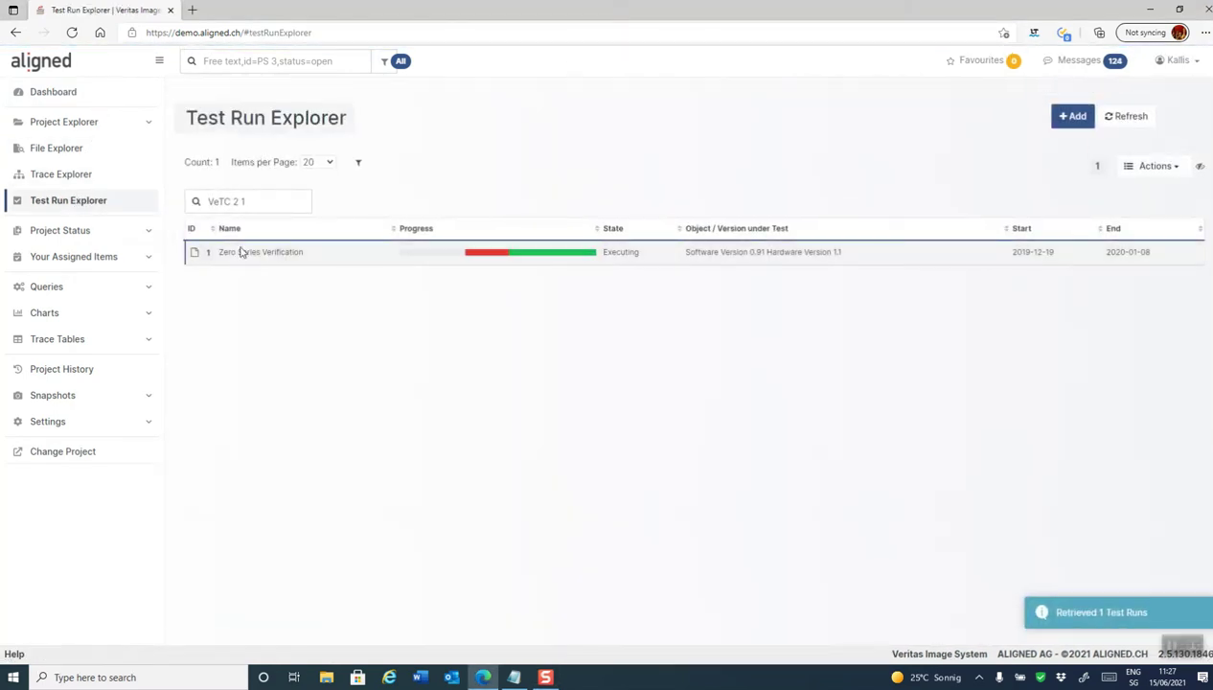
click(240, 252)
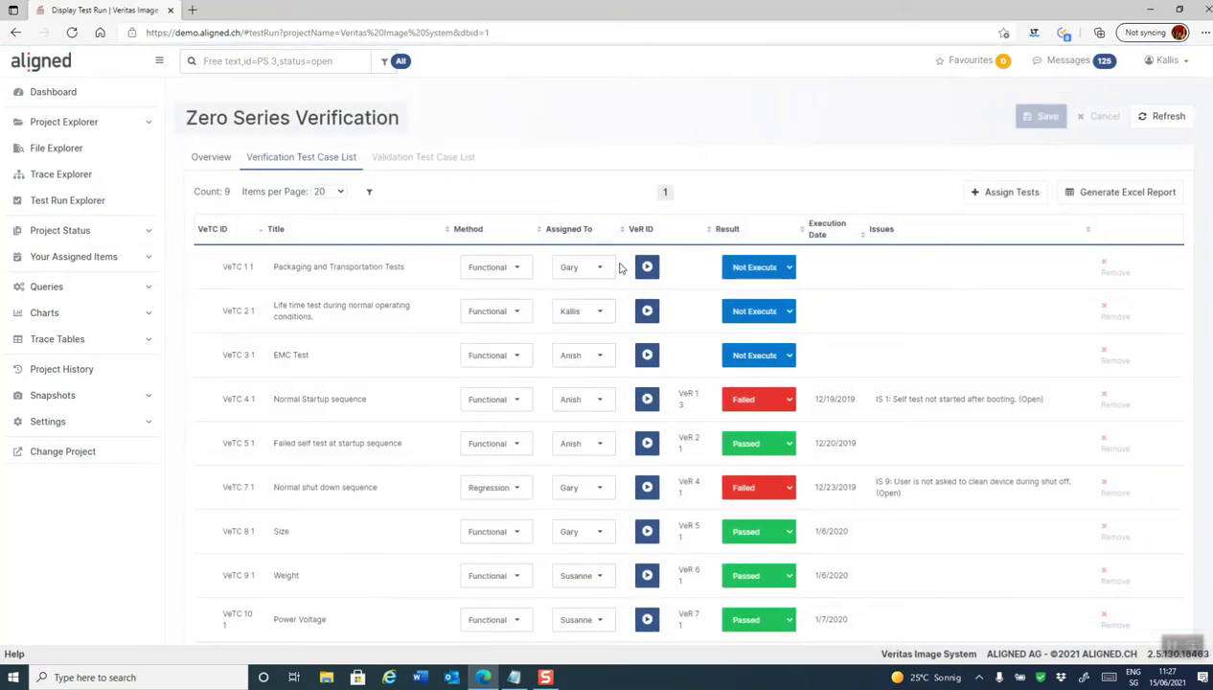
Start executing VeTC 2 and review the VeR 8.1 life time test result form.
click(648, 312)
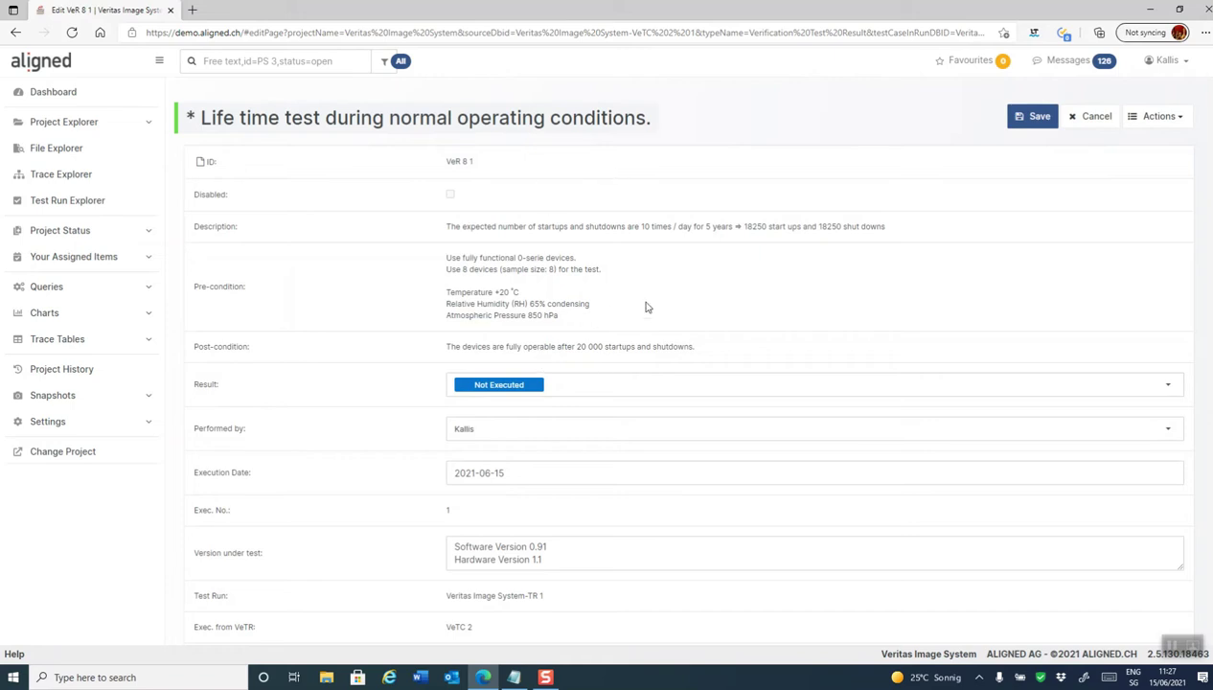
scroll(646, 306, down, 1)
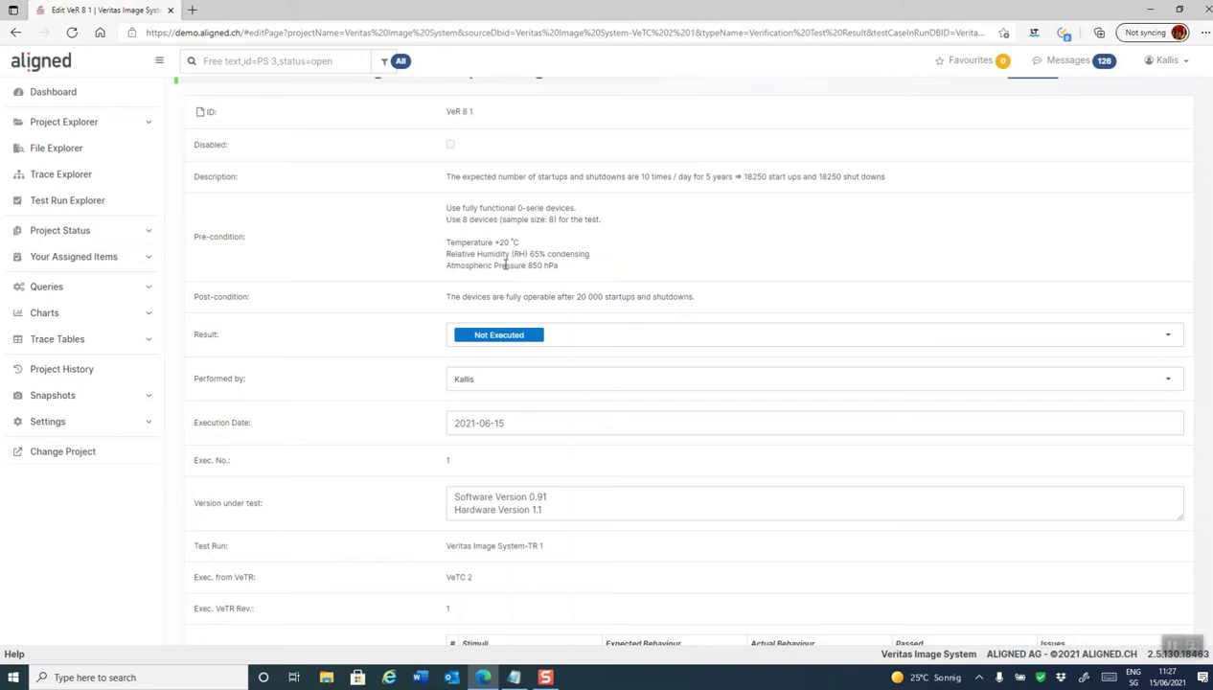
scroll(505, 266, down, 1)
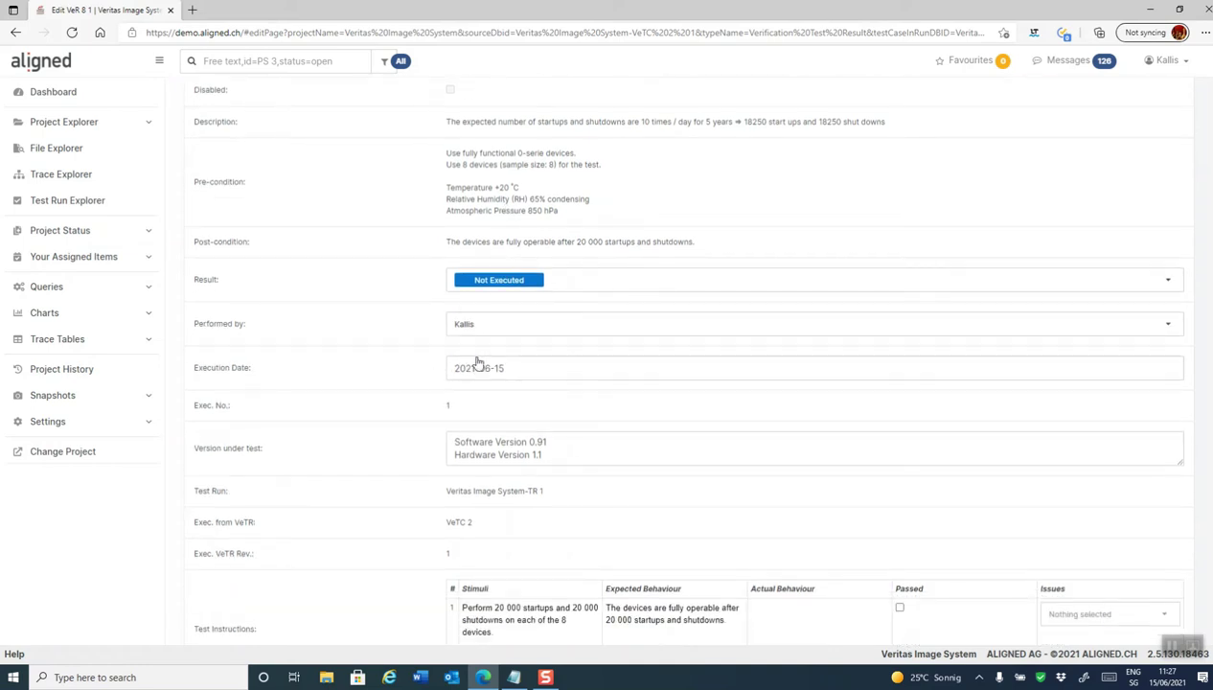
scroll(518, 356, down, 1)
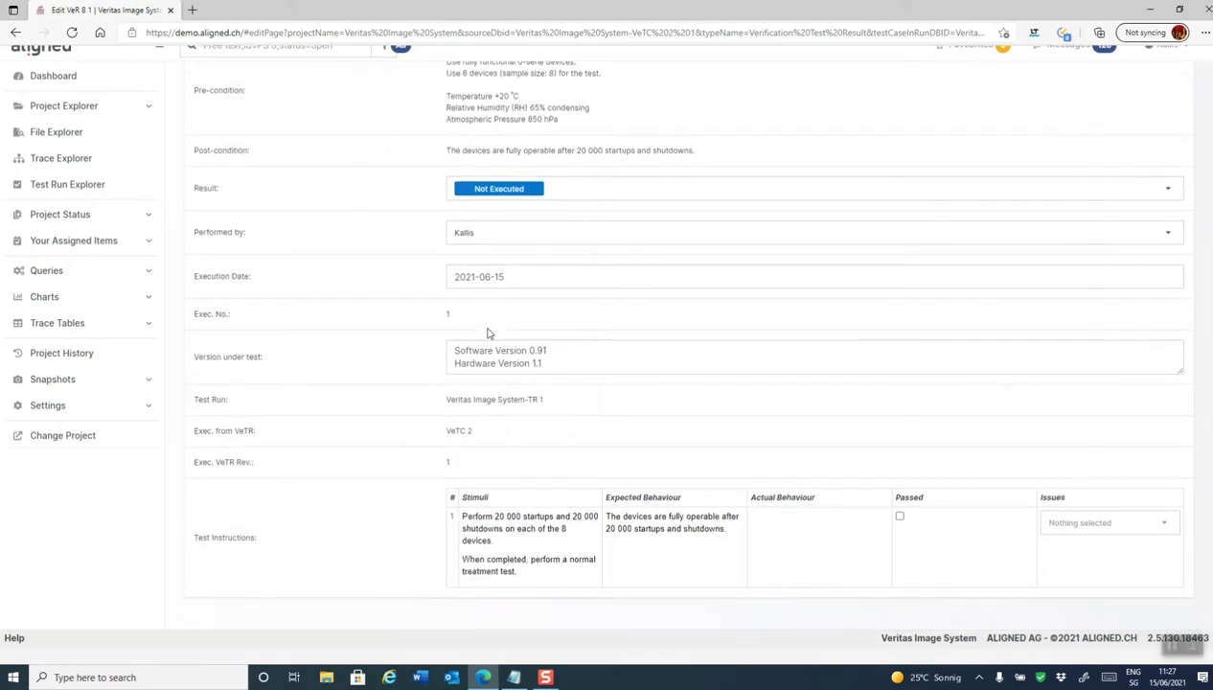
scroll(517, 316, down, 1)
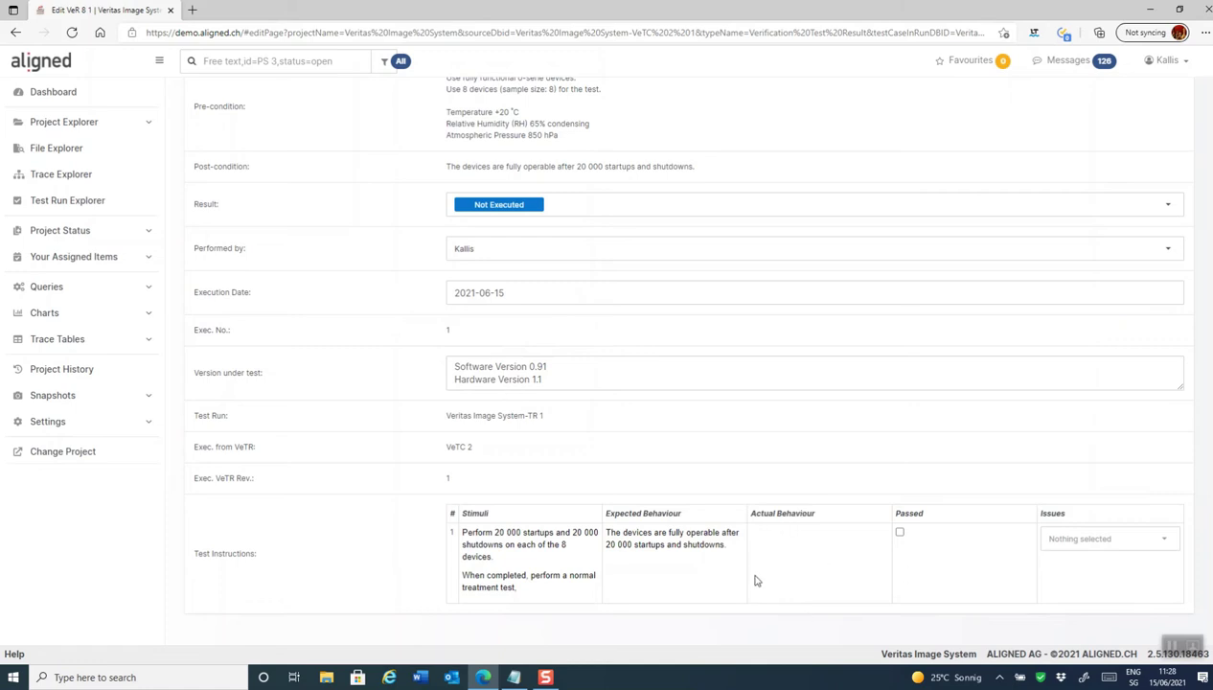
scroll(754, 581, up, 2)
Check the result's Actions menu, then select the instruction's Actual Behaviour cell.
click(1172, 116)
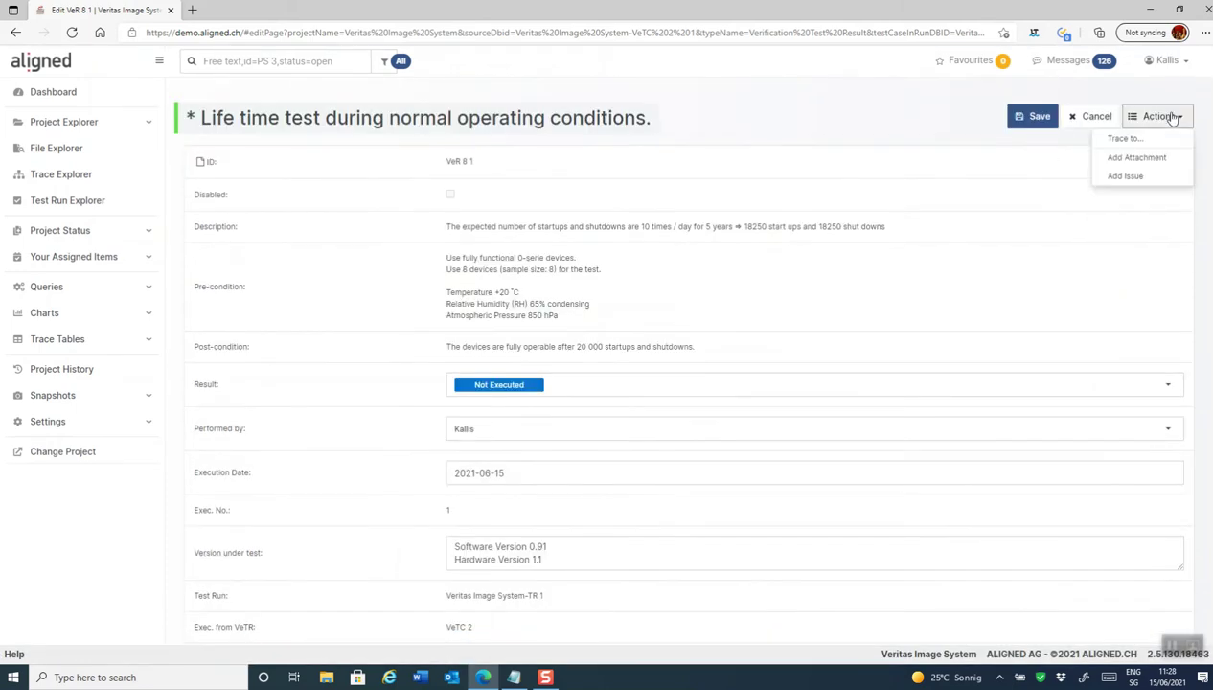
scroll(732, 490, down, 2)
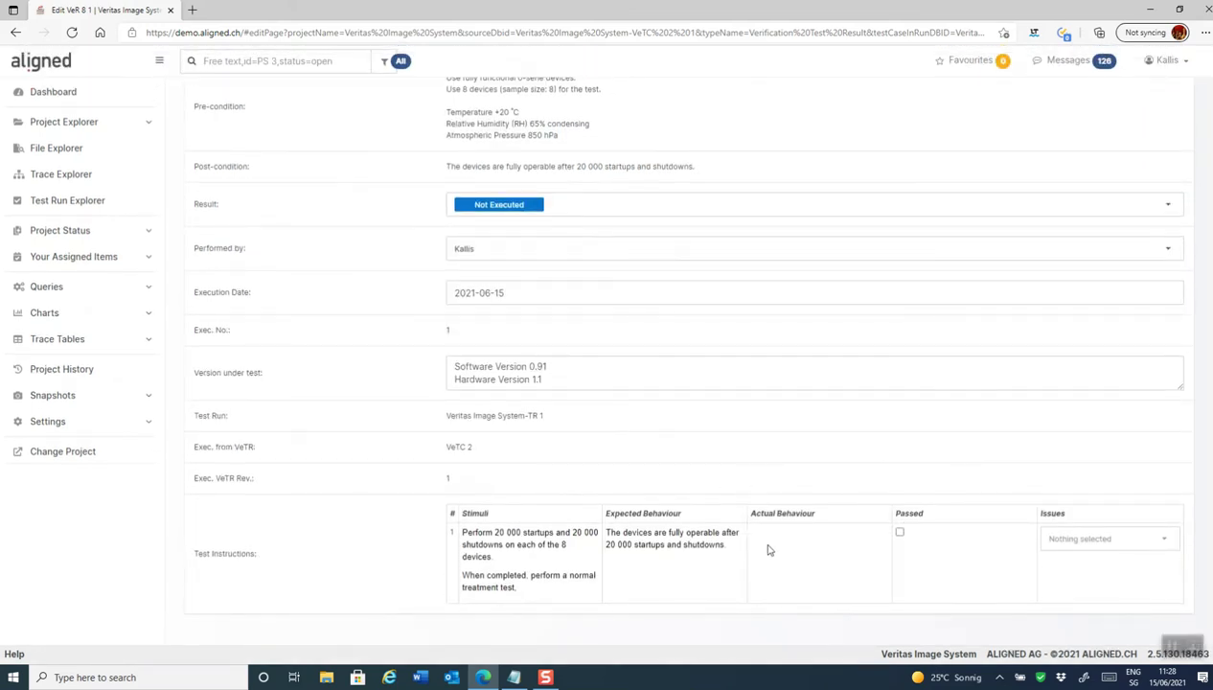
click(752, 533)
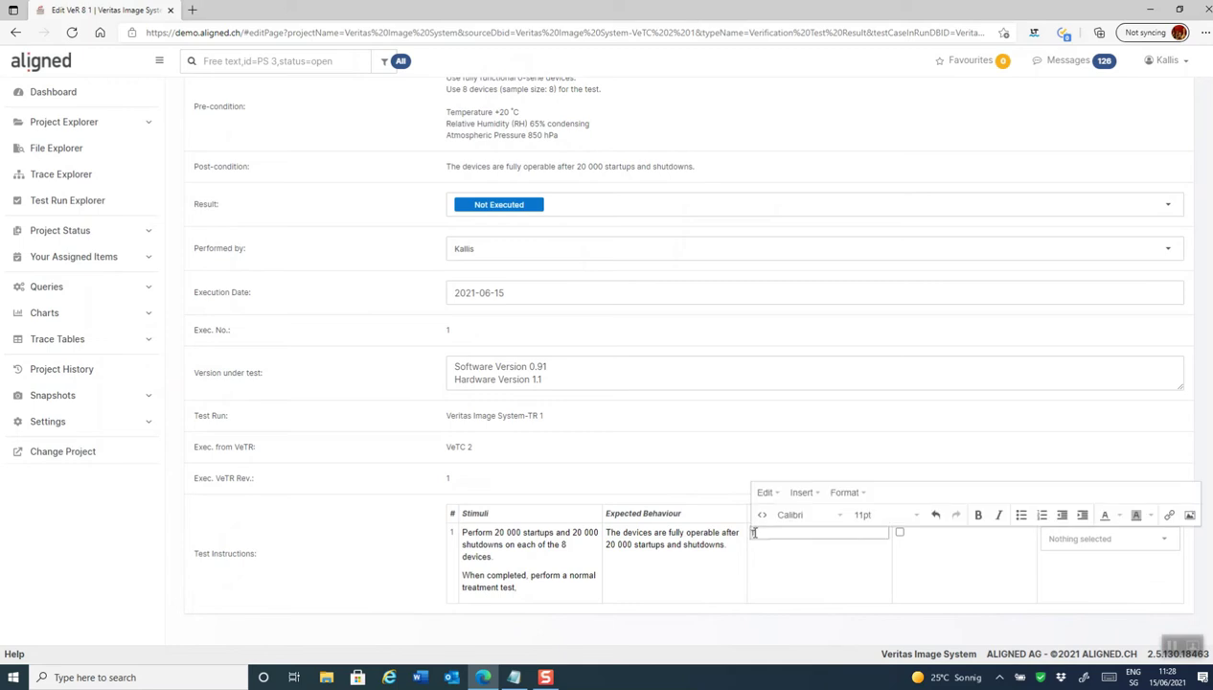
Enter 'This does not work. The device fails to start up.' as the instruction's actual behaviour.
text(This does not work. The device fails)
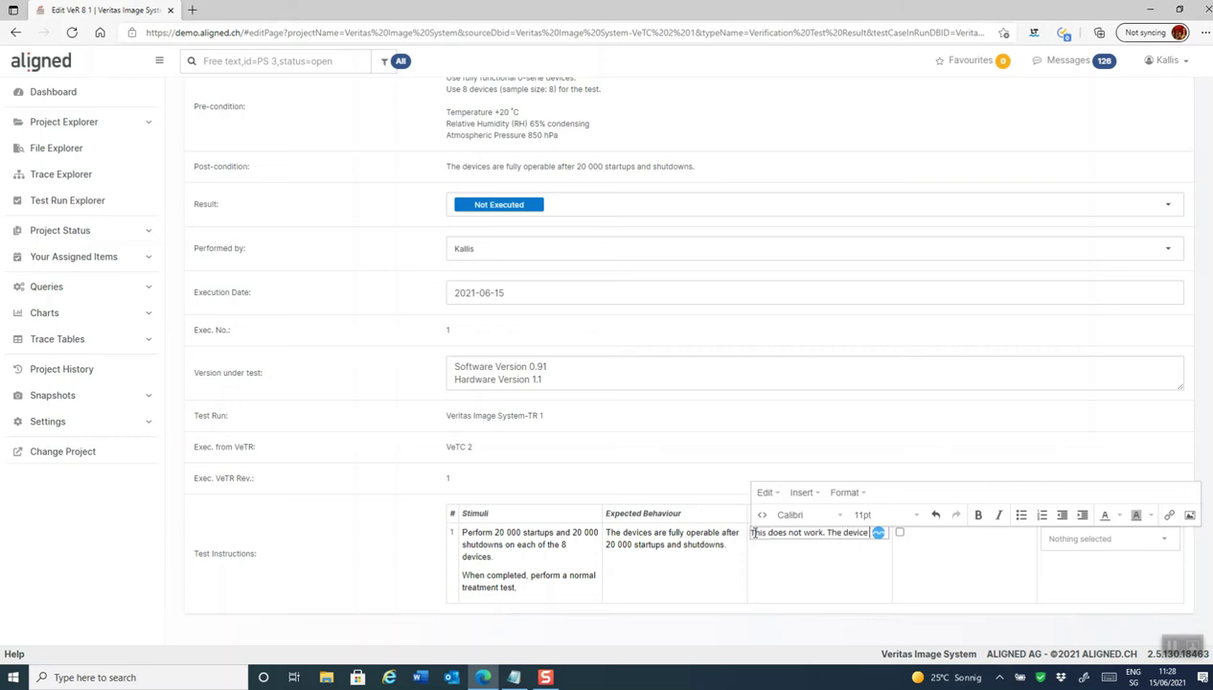
text( to start up.)
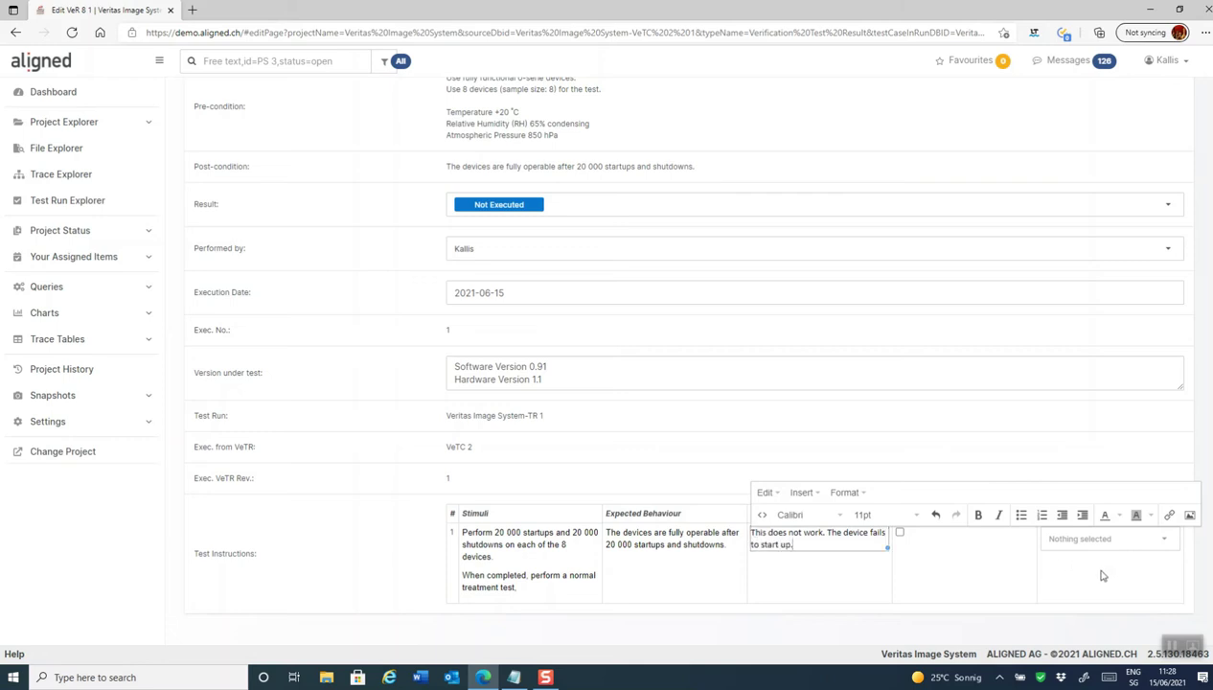
click(1102, 540)
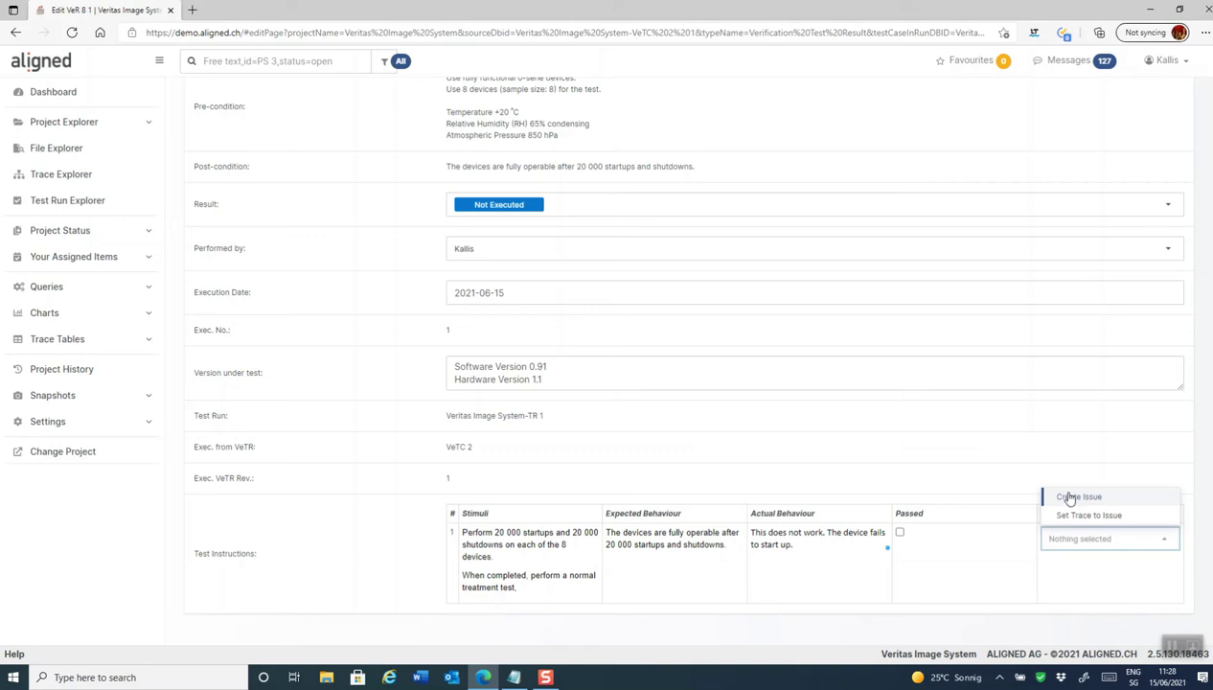
Create issue IS 11 titled 'Start up does not work' and link it to the instruction.
click(1070, 498)
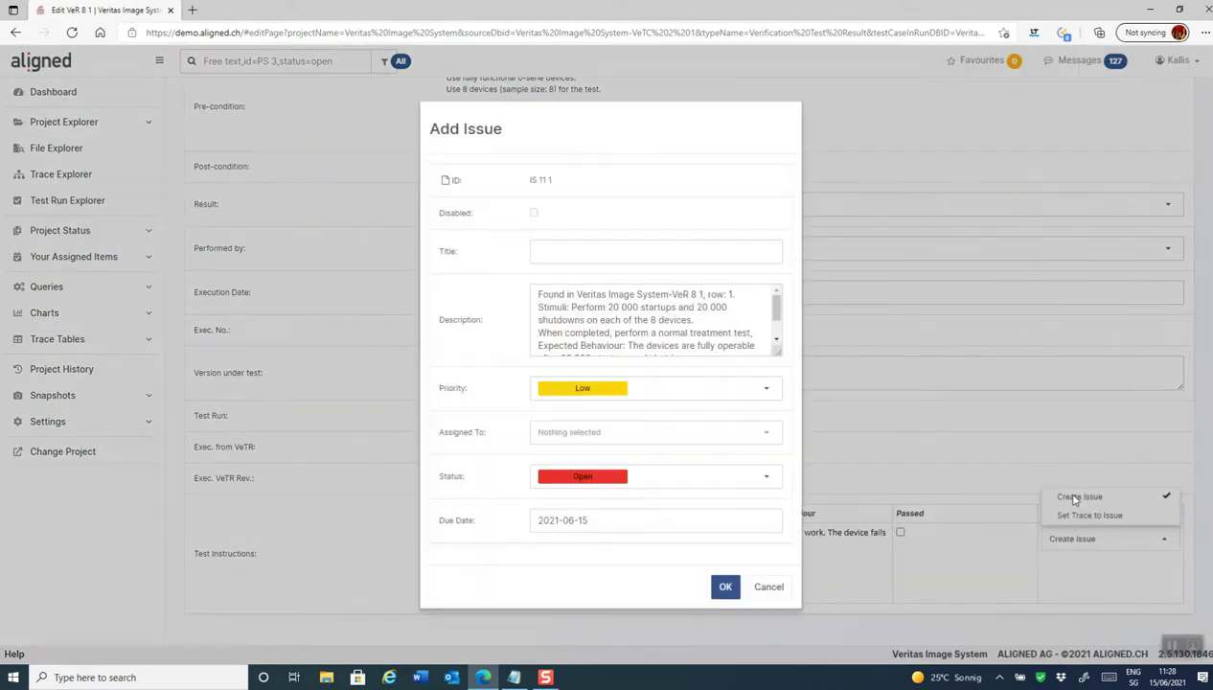
click(567, 259)
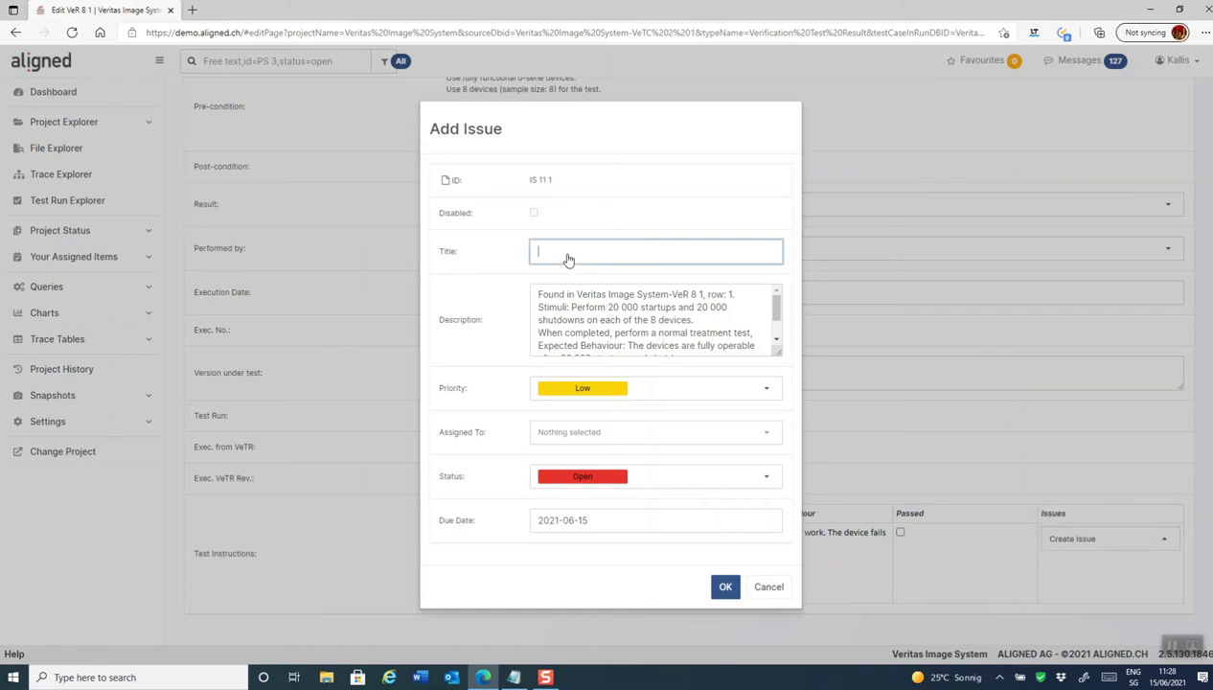
text(Start z)
key(BackSpace)
text(up)
key(BackSpace)
key(BackSpace)
text(up does not work)
click(725, 587)
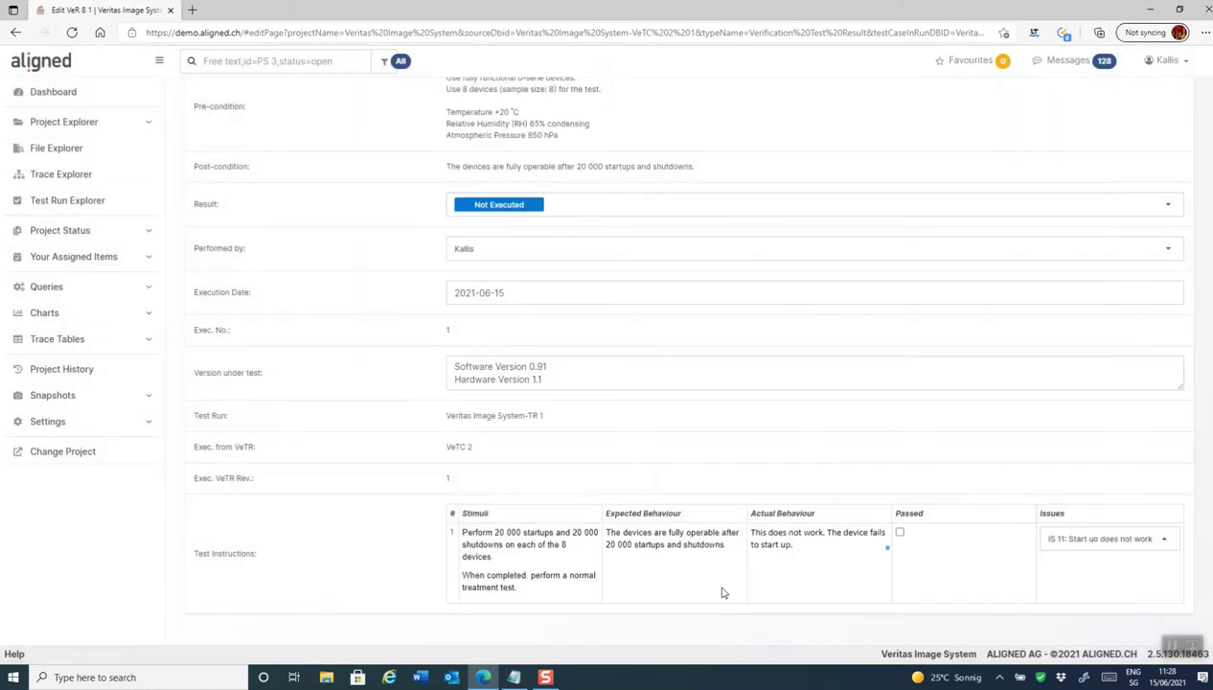
click(601, 221)
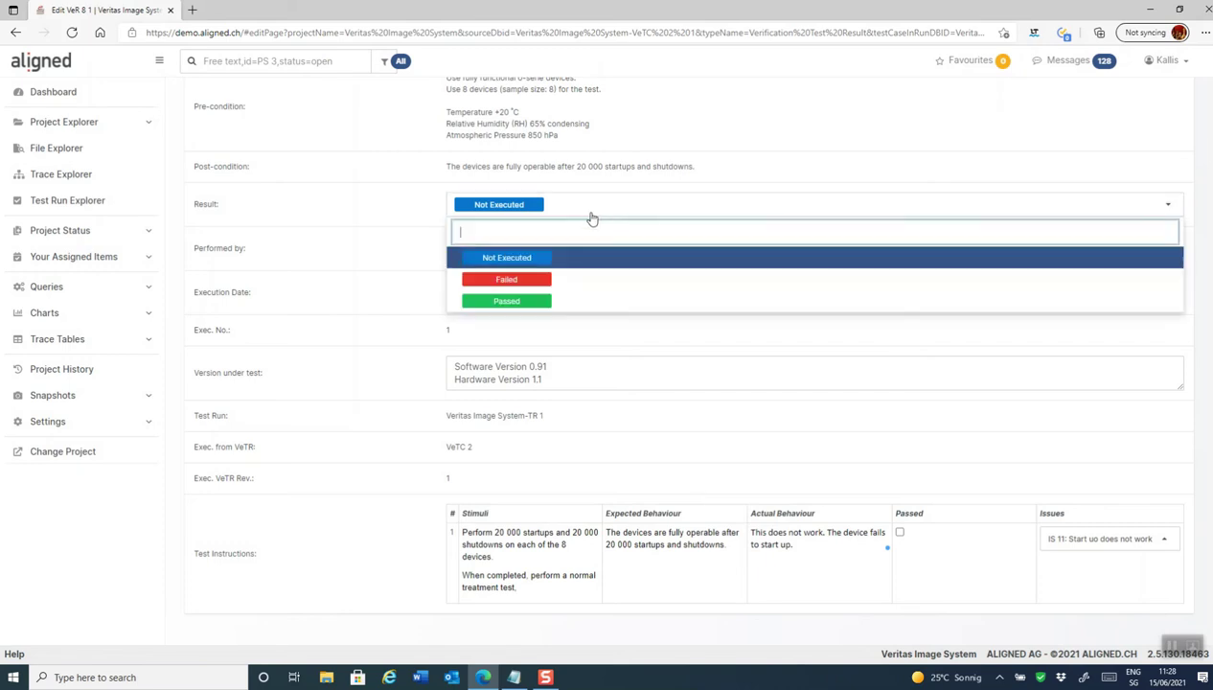
Set the VeR 8.1 result to Failed and save it.
click(509, 278)
scroll(517, 283, up, 3)
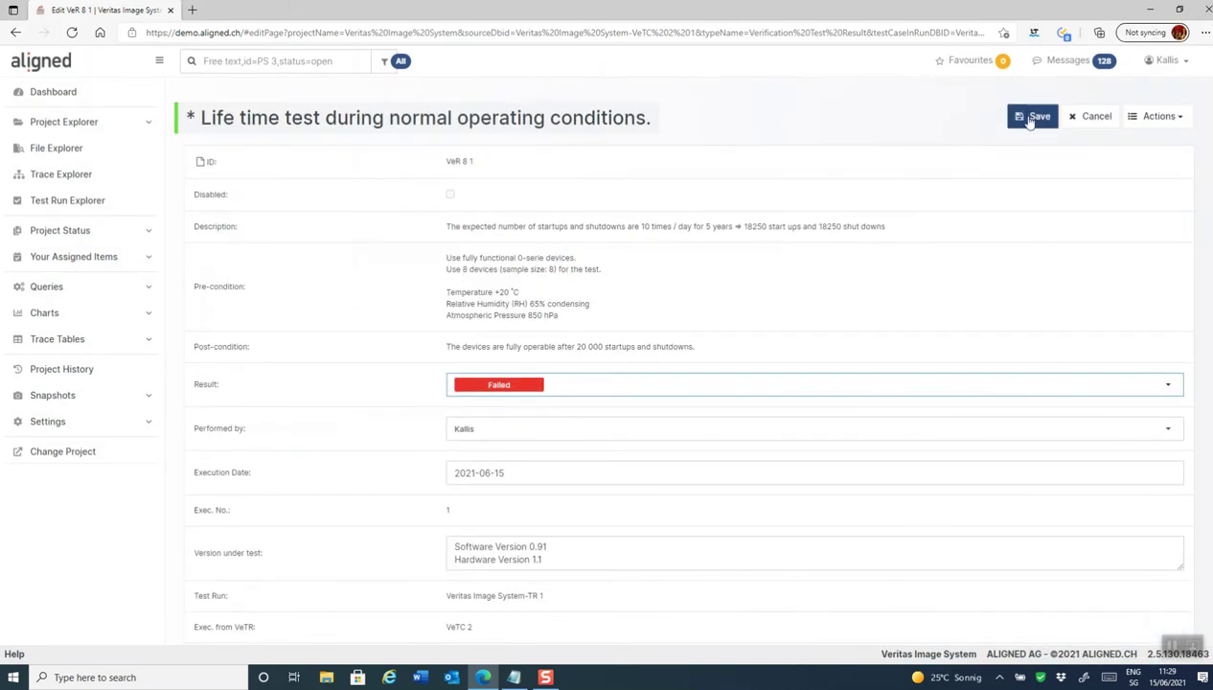
click(1029, 116)
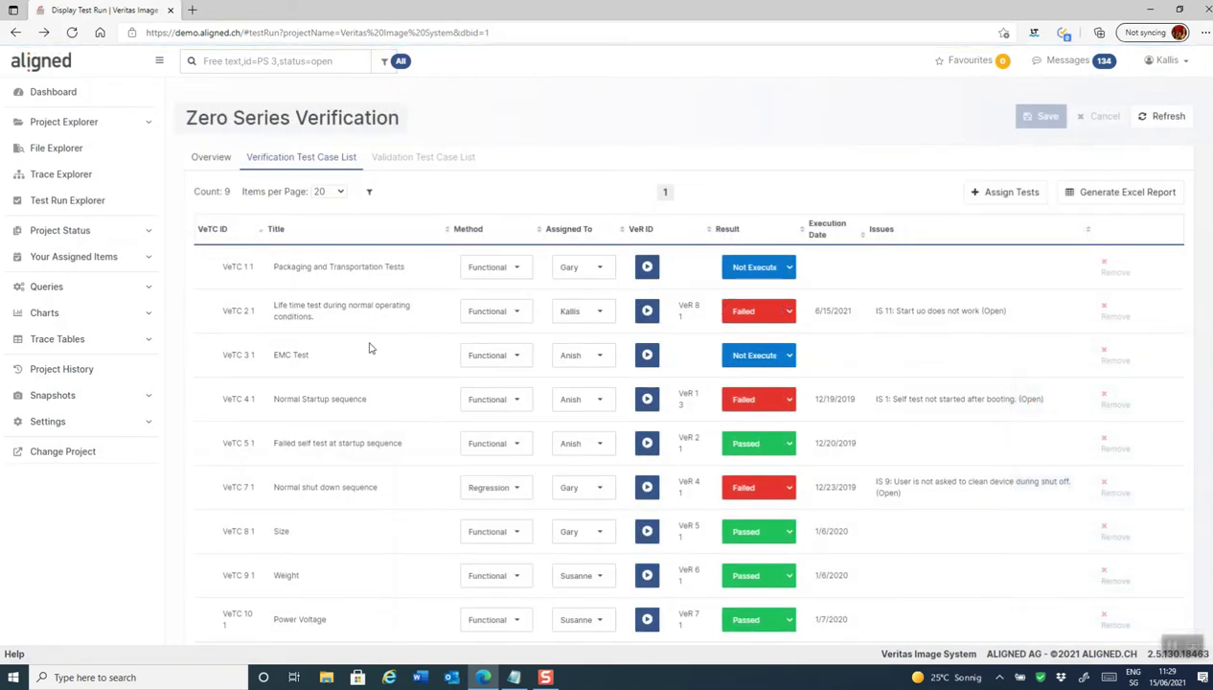
Go from the run's overview back to the test case list and open VeTC 2.1.
click(210, 158)
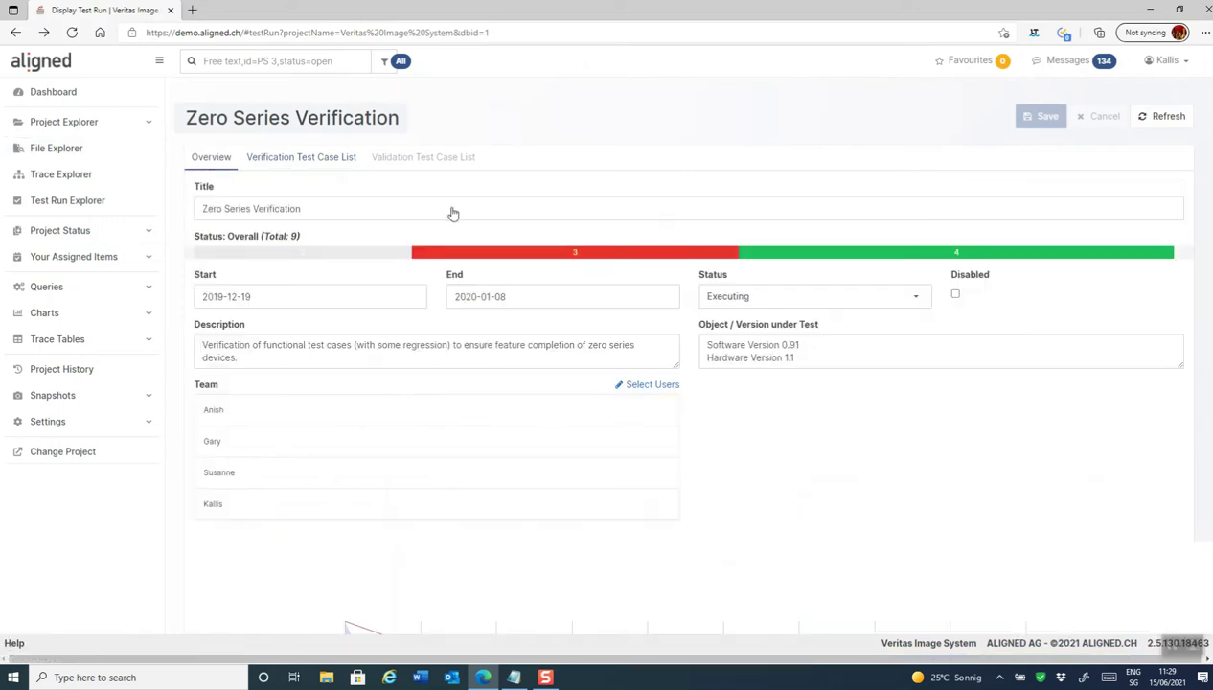
click(297, 161)
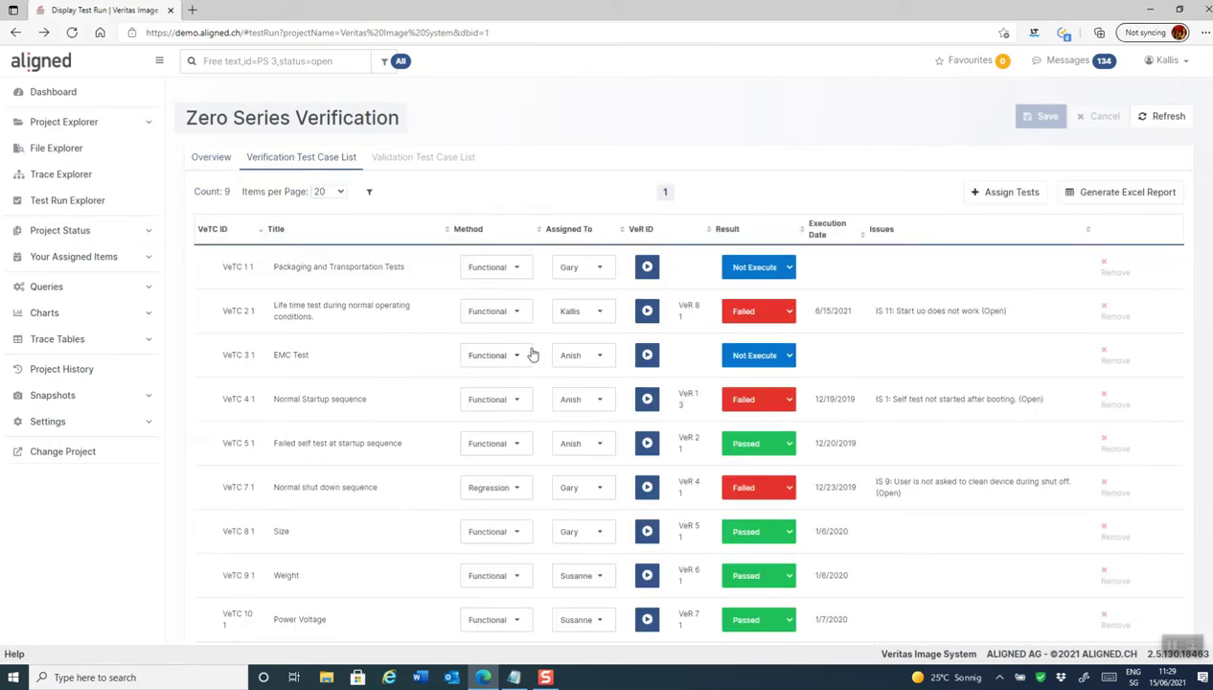
click(238, 312)
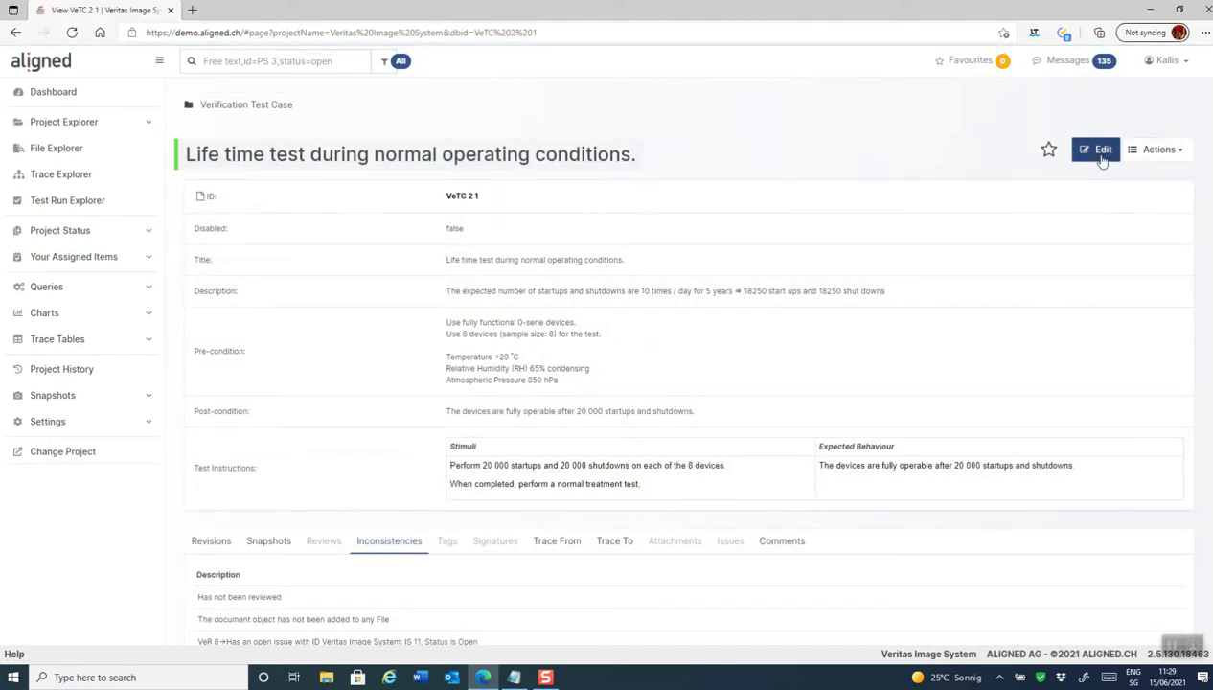
Change the pre-condition temperature to +30 °C and save with comment 'New input from engineering'.
click(1101, 153)
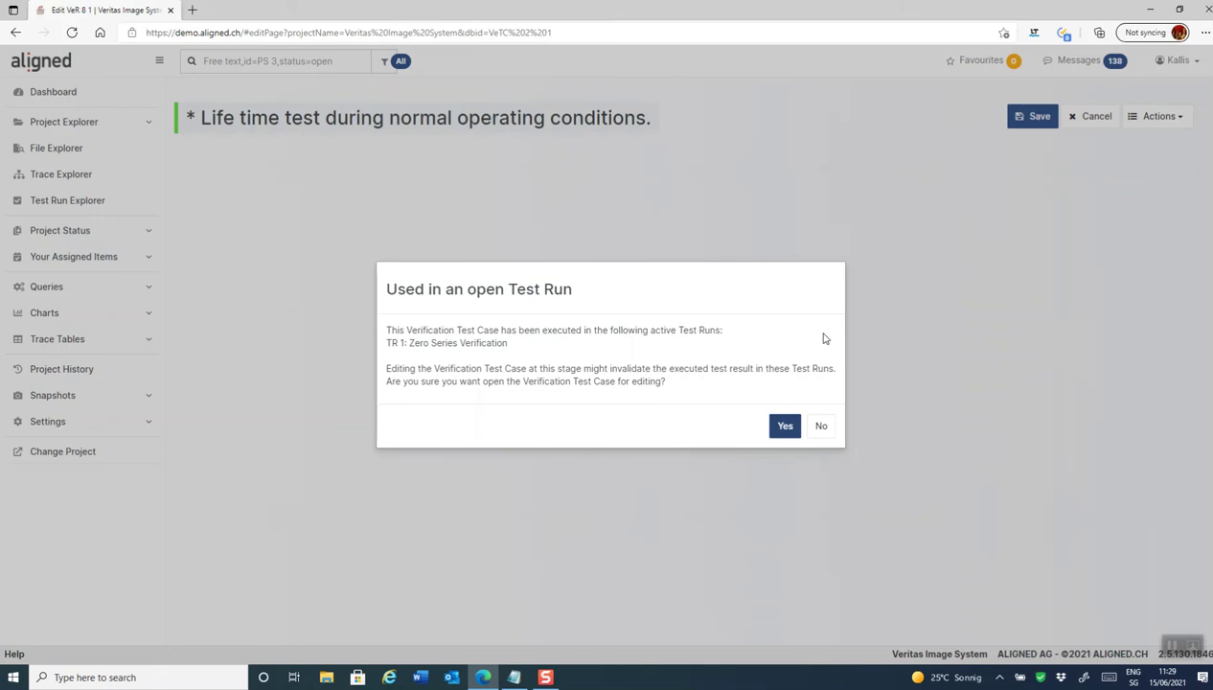
click(785, 428)
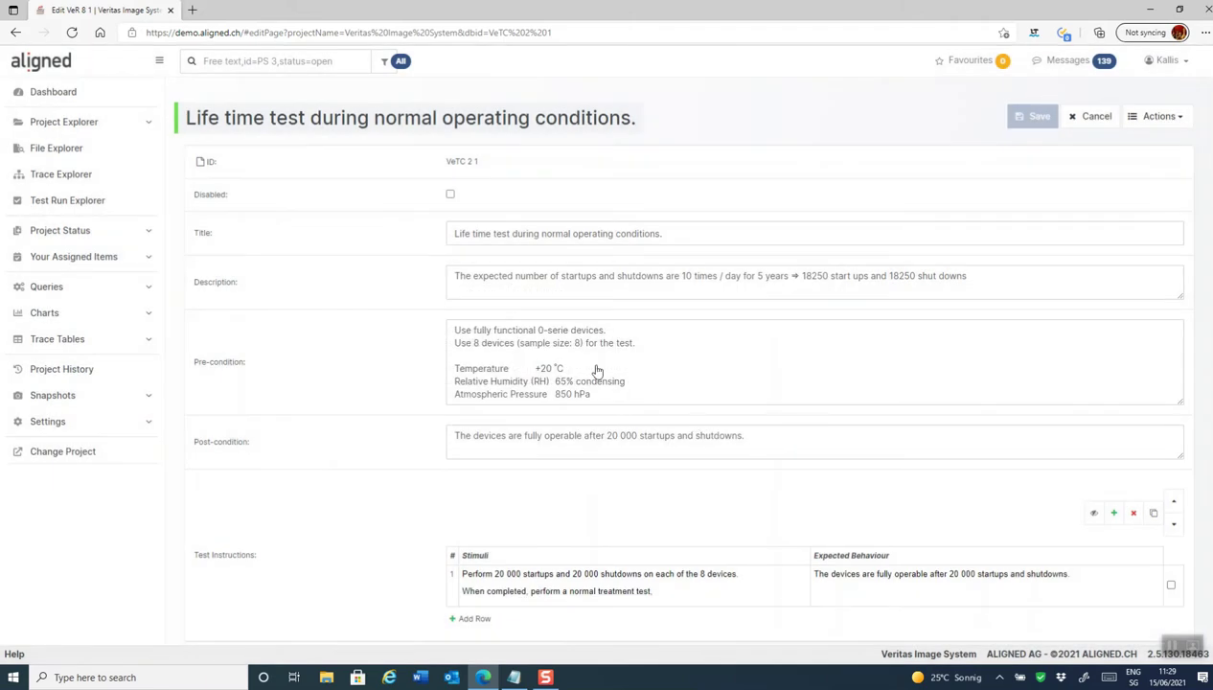
click(546, 370)
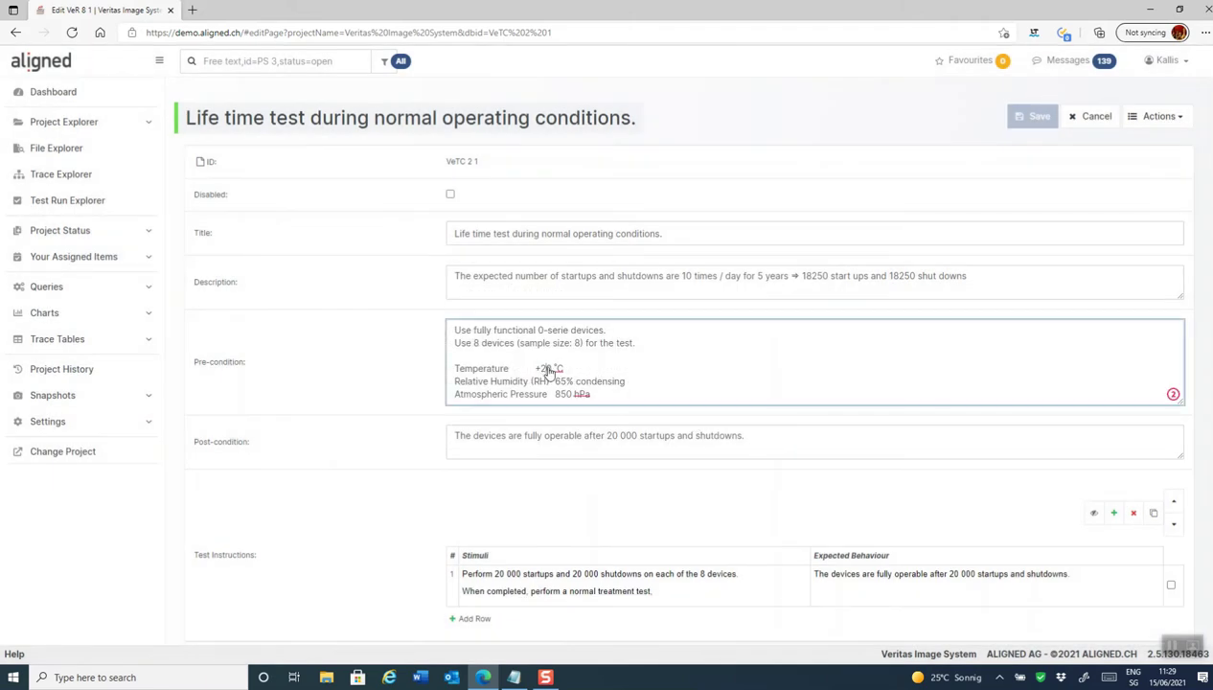
key(BackSpace)
text(3)
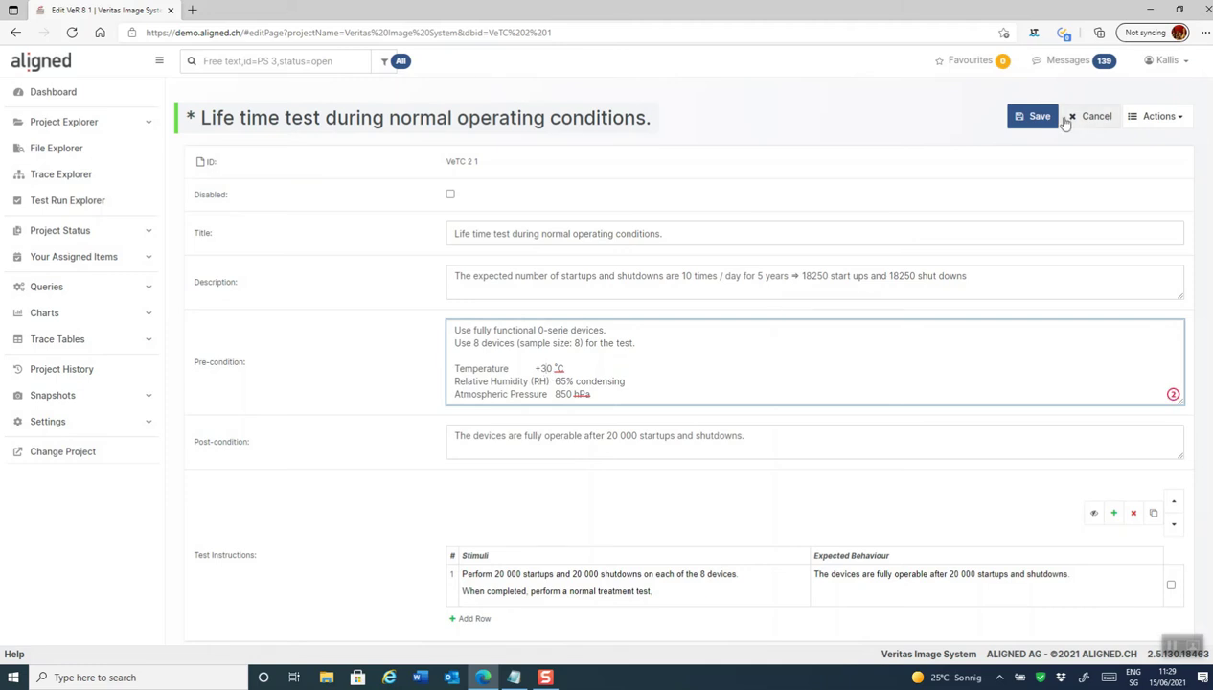
click(1035, 116)
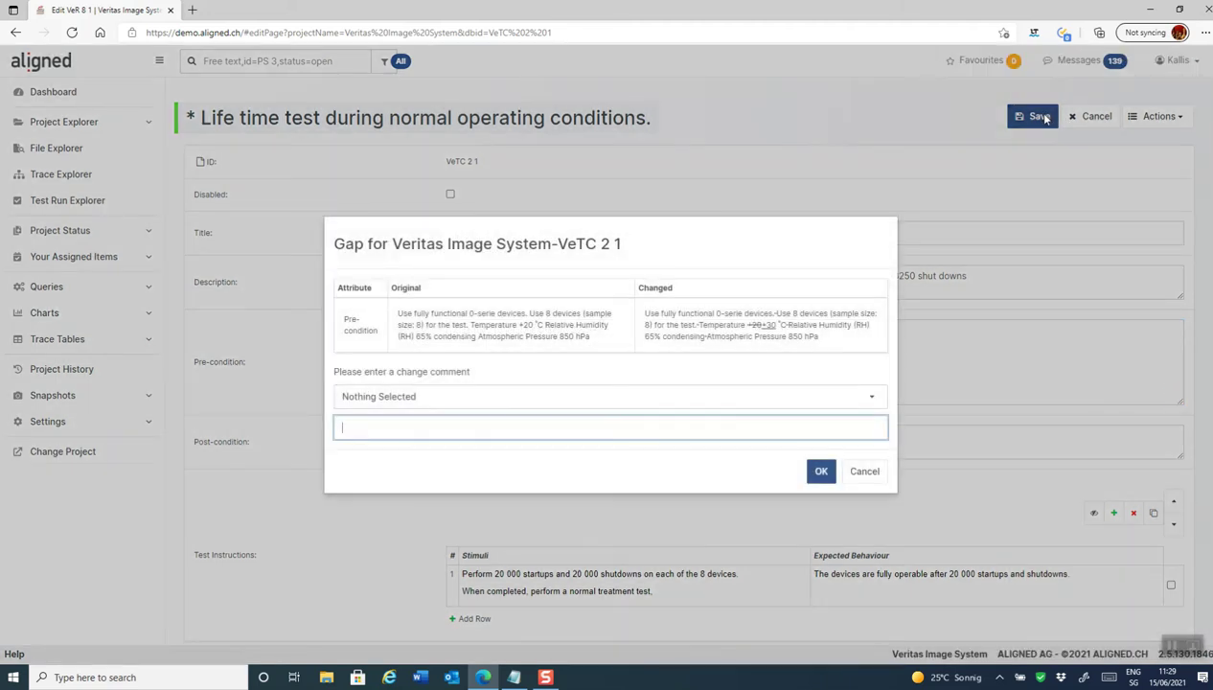
text(New input from engineering)
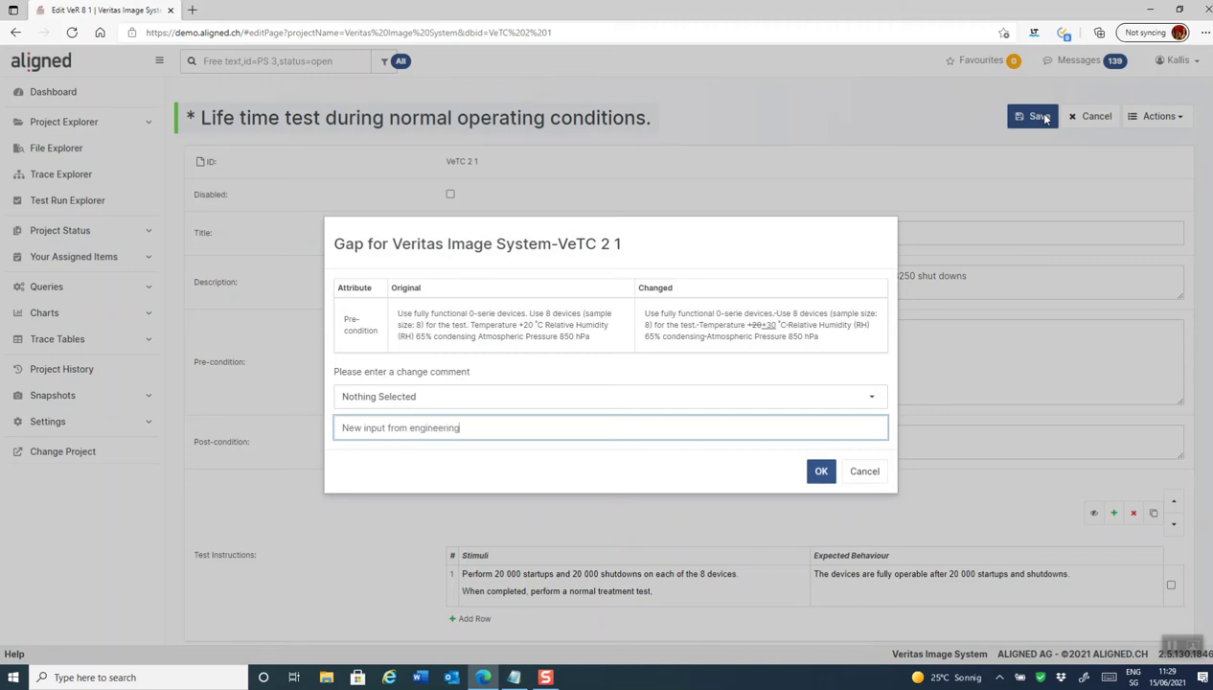
key(Return)
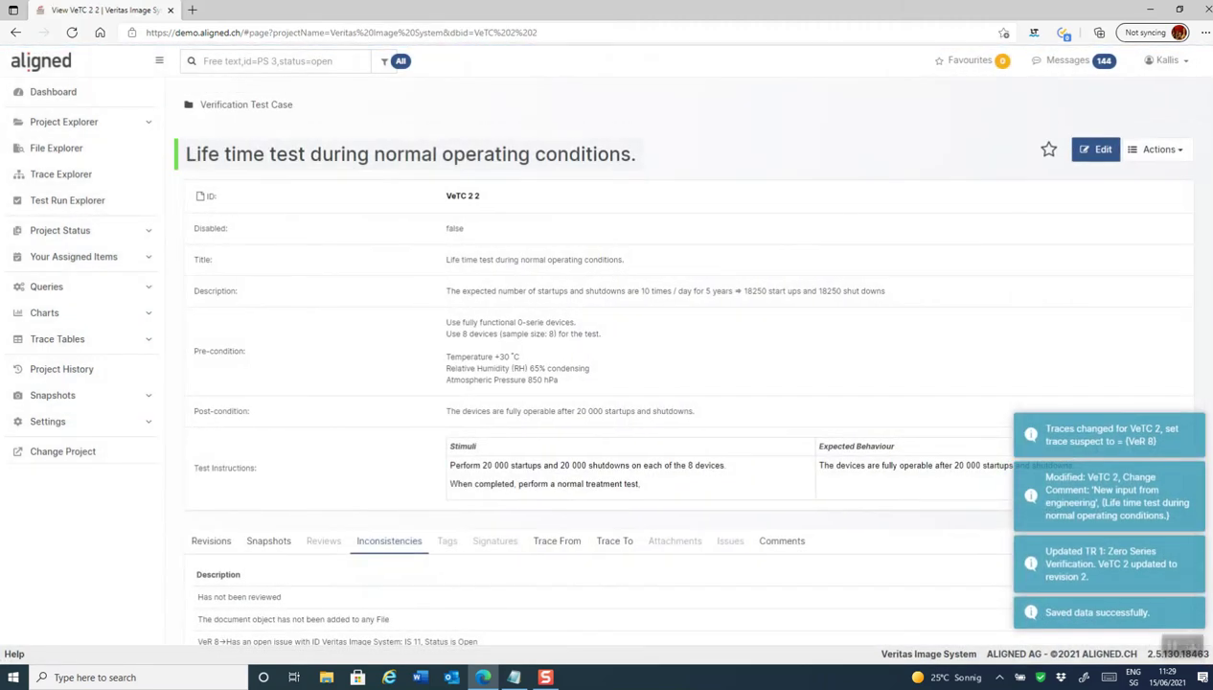
Find the Zero Series Verification run containing VeTC 2 and update it to revision 2.
click(1162, 150)
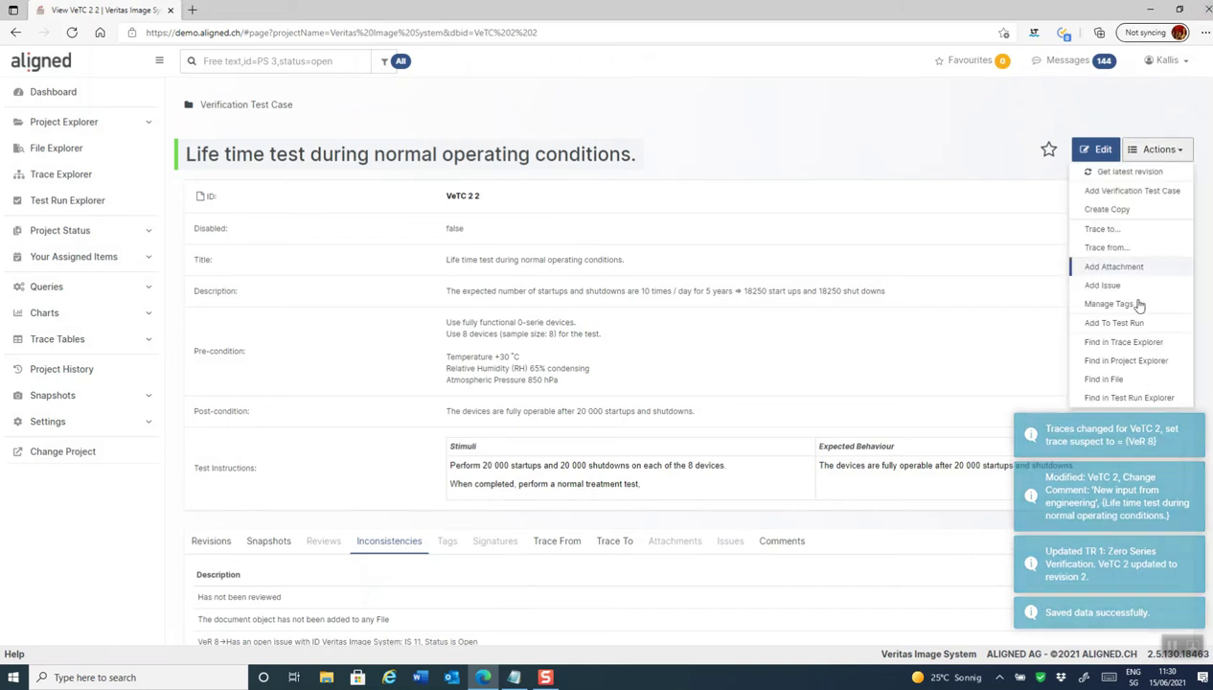
click(1133, 398)
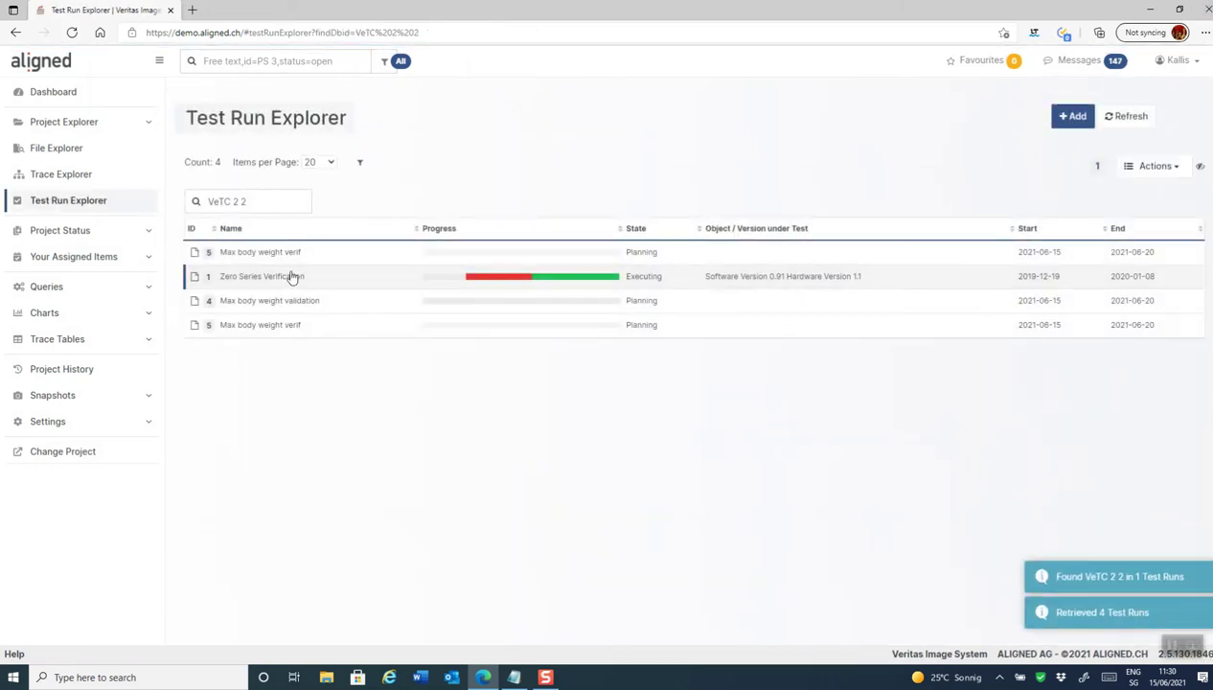
click(263, 280)
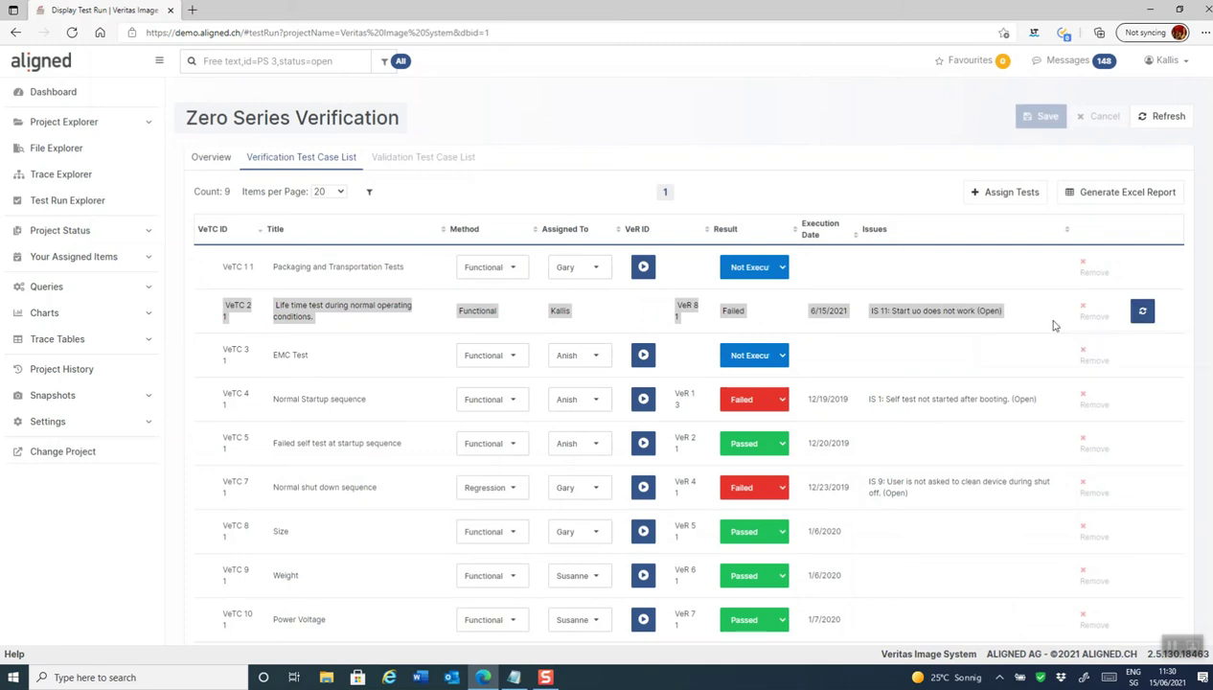
click(1143, 314)
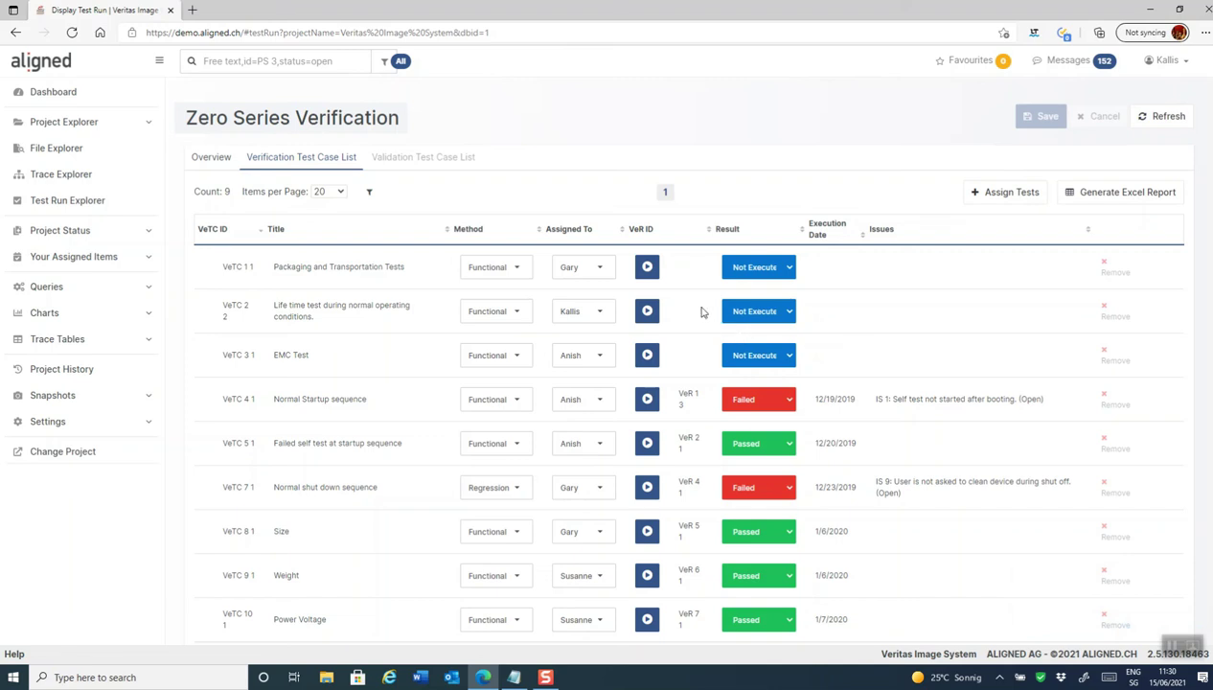
Re-execute VeTC 2, ticking the instruction Passed and setting the overall result to Passed.
click(647, 311)
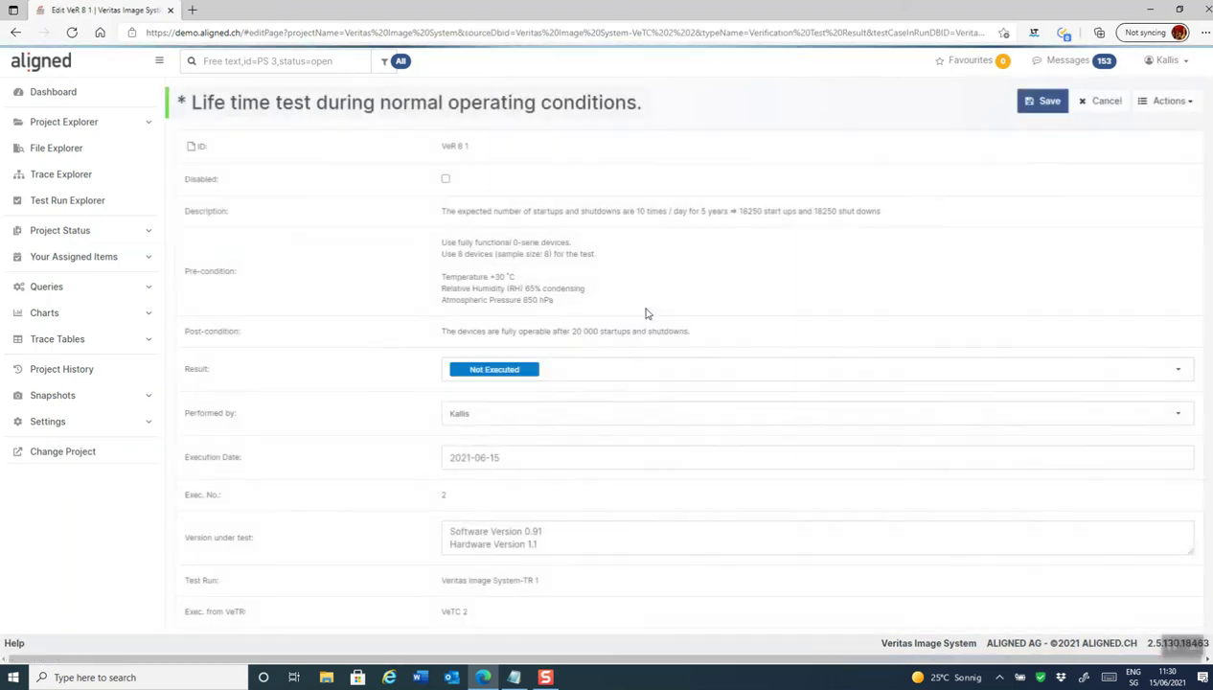
scroll(671, 422, down, 2)
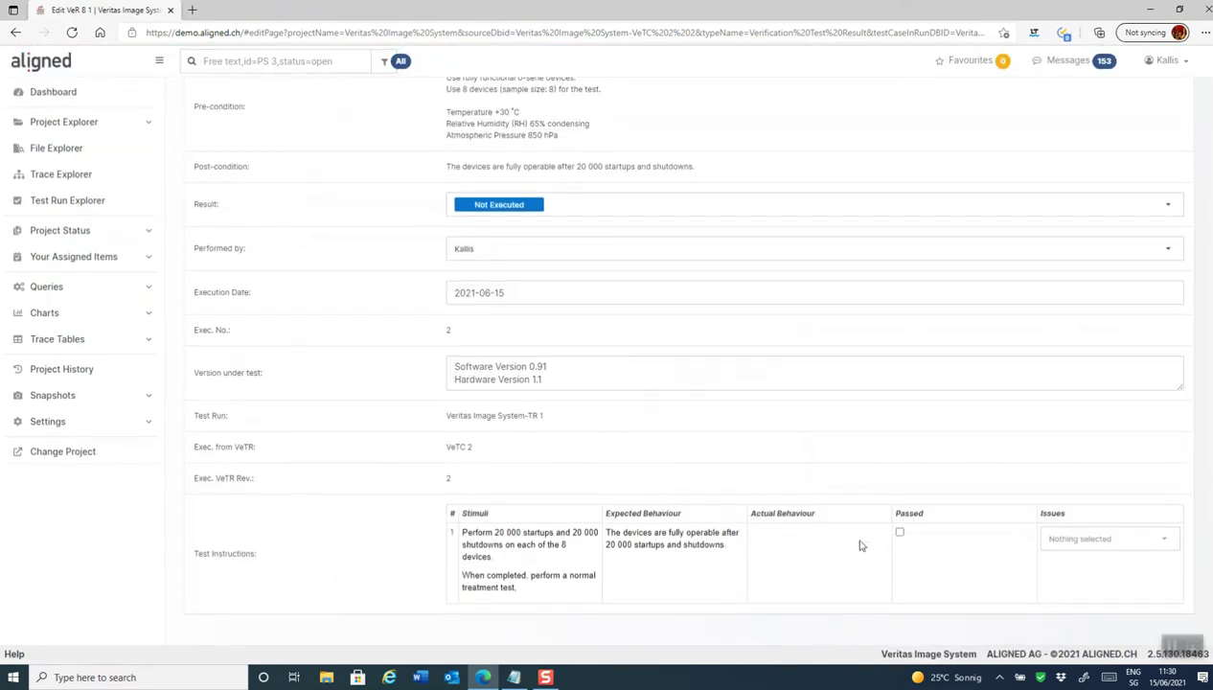
click(900, 534)
scroll(903, 537, up, 2)
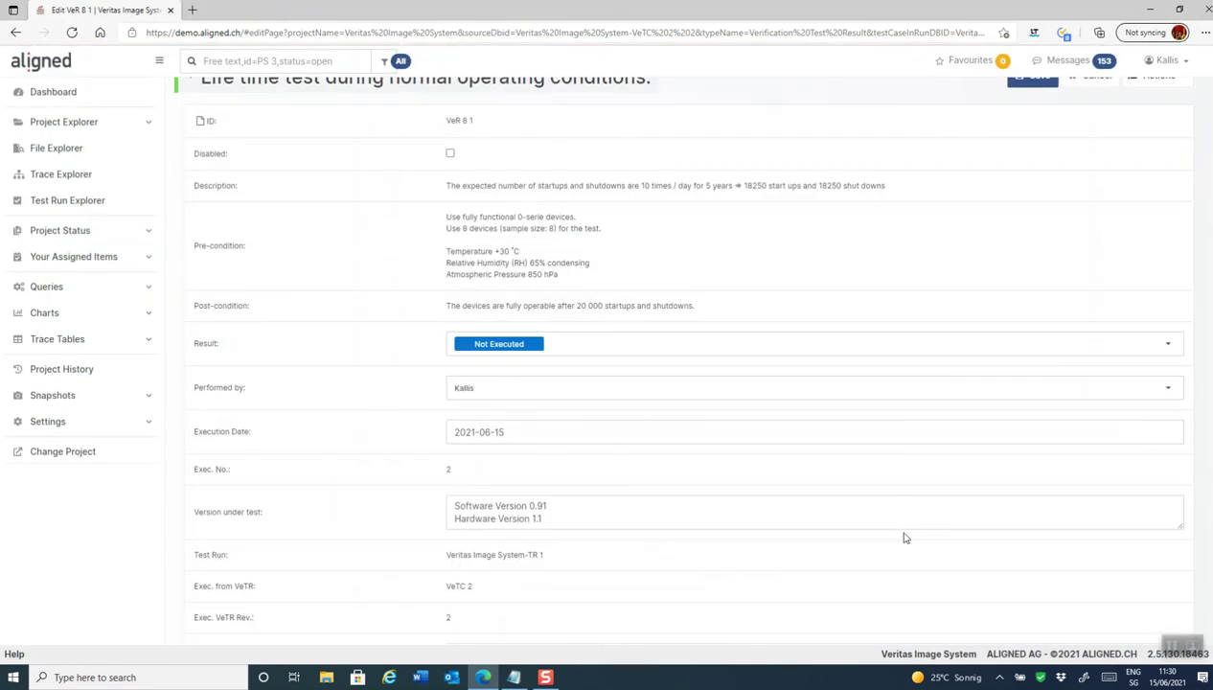
click(606, 347)
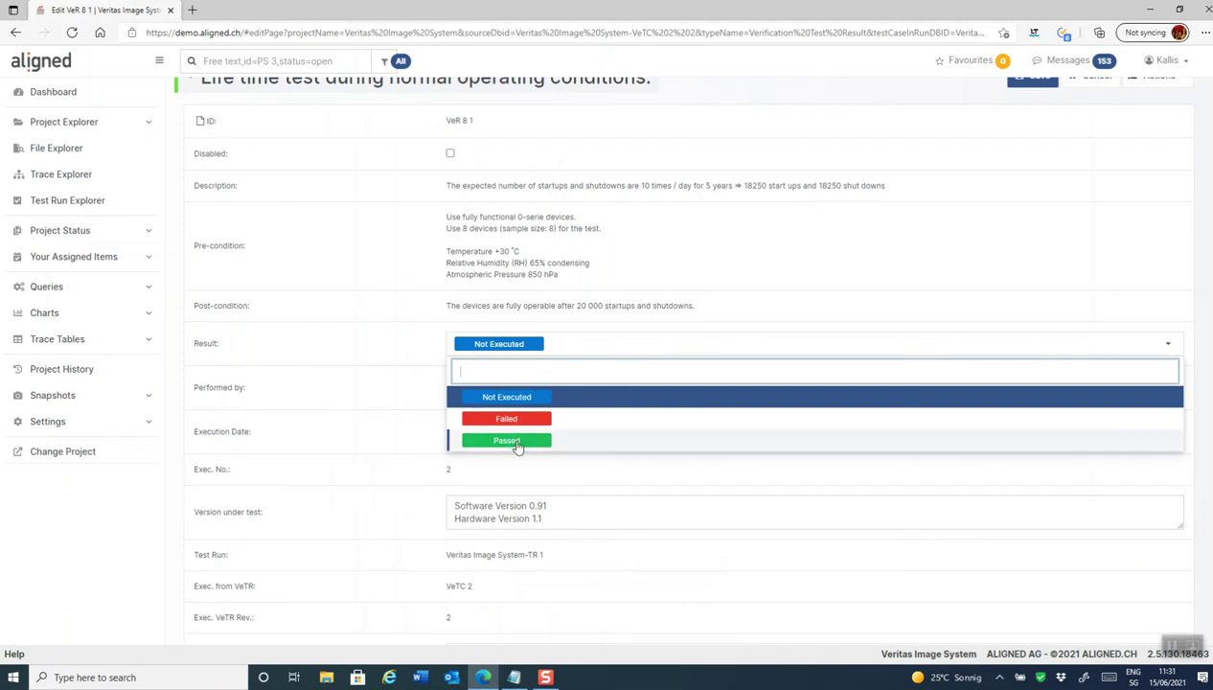
click(506, 440)
Save the result with comment 'Passed execution' and view the run overview: 5 passed, 2 failed.
scroll(927, 348, up, 1)
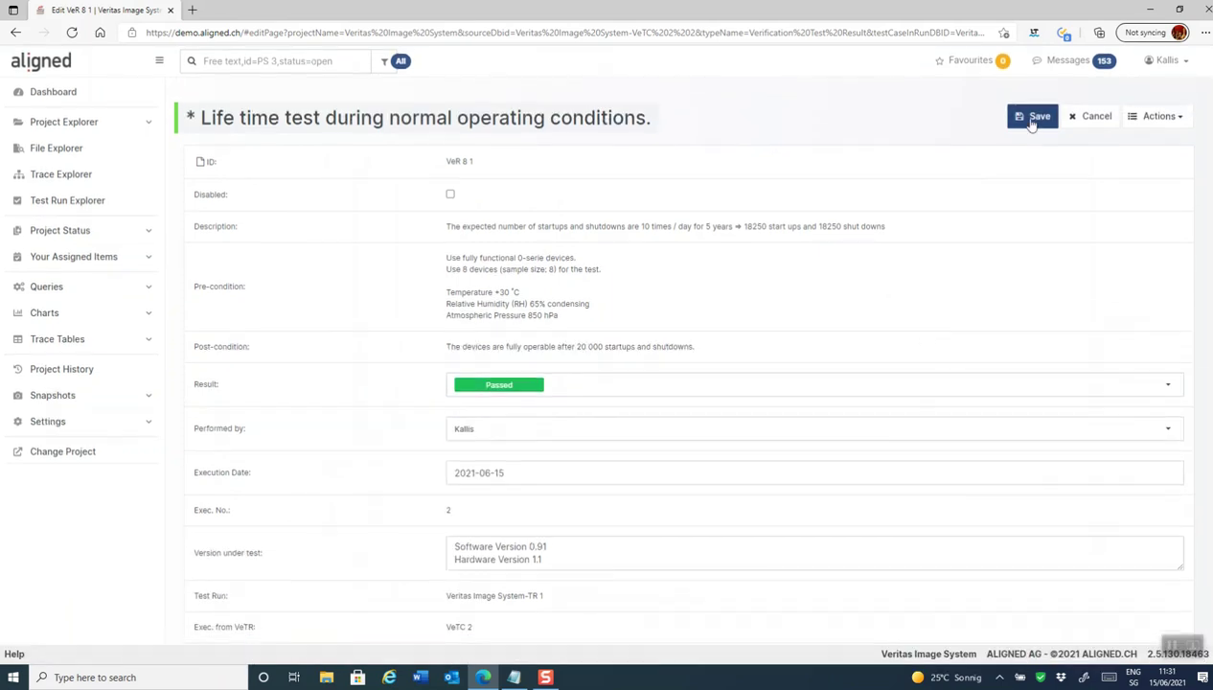
click(1036, 116)
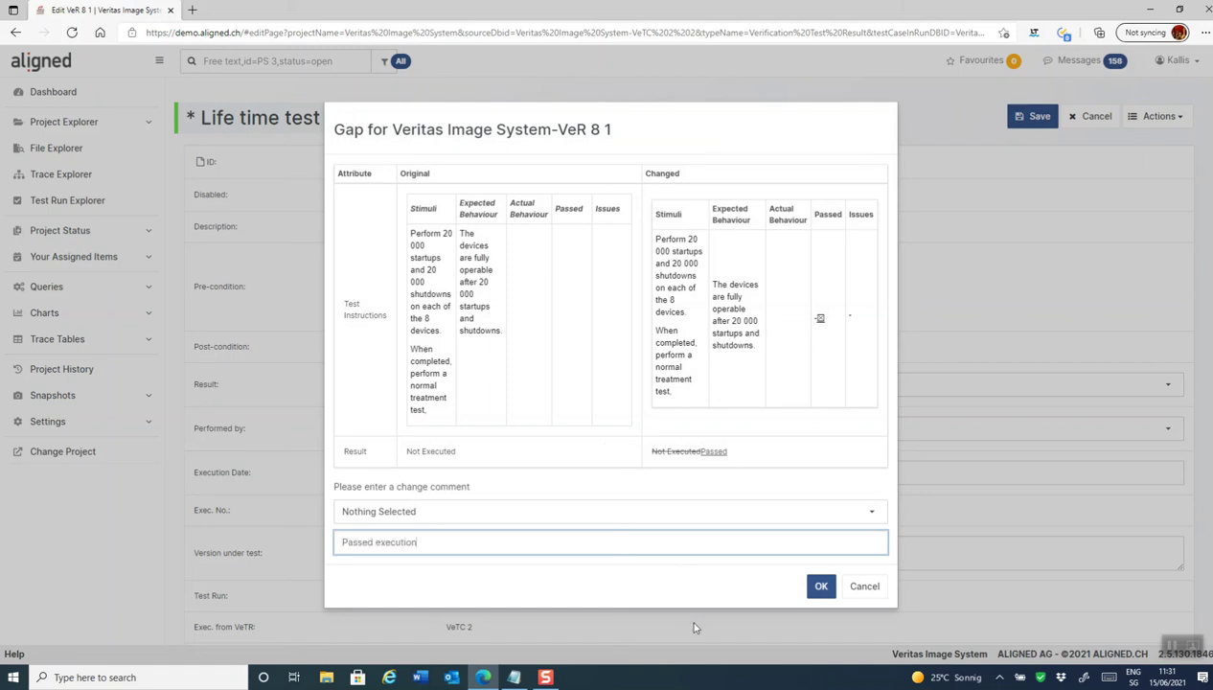
click(822, 585)
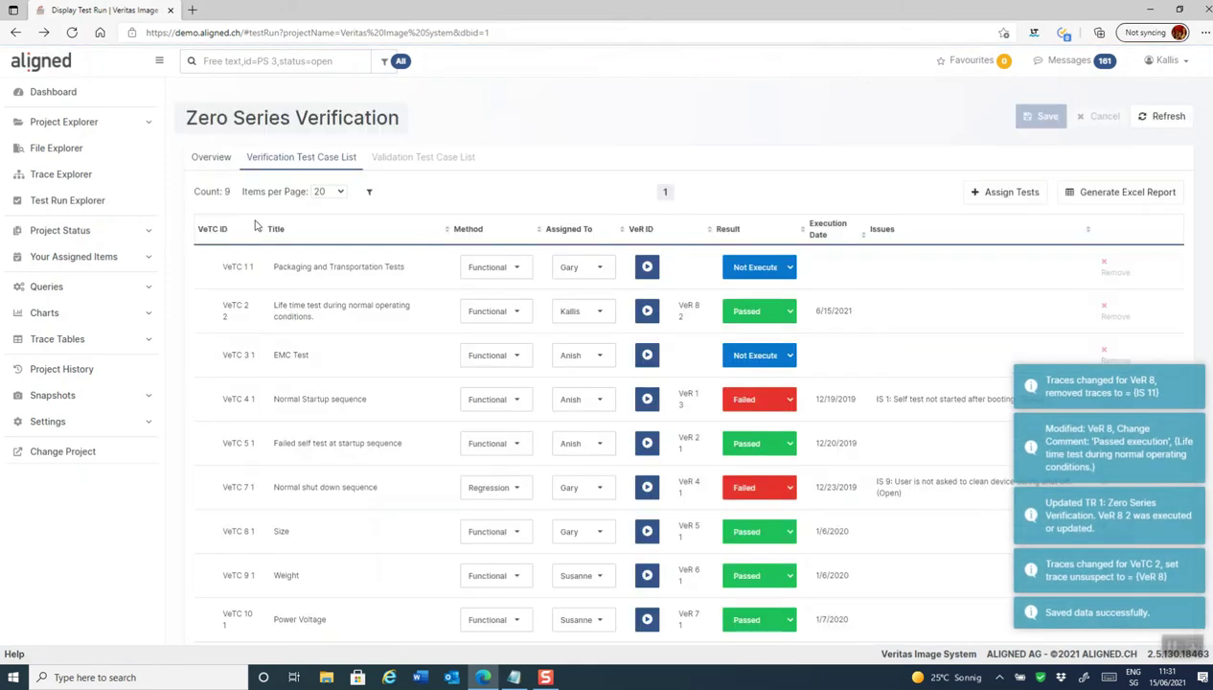
click(205, 159)
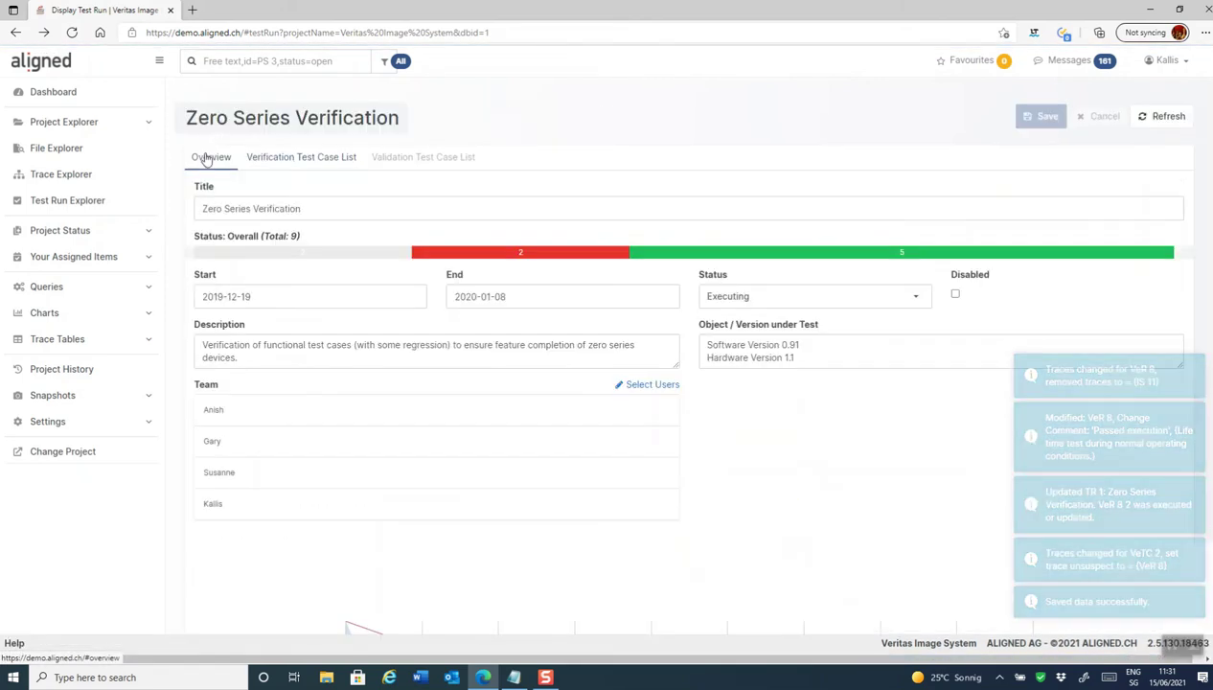